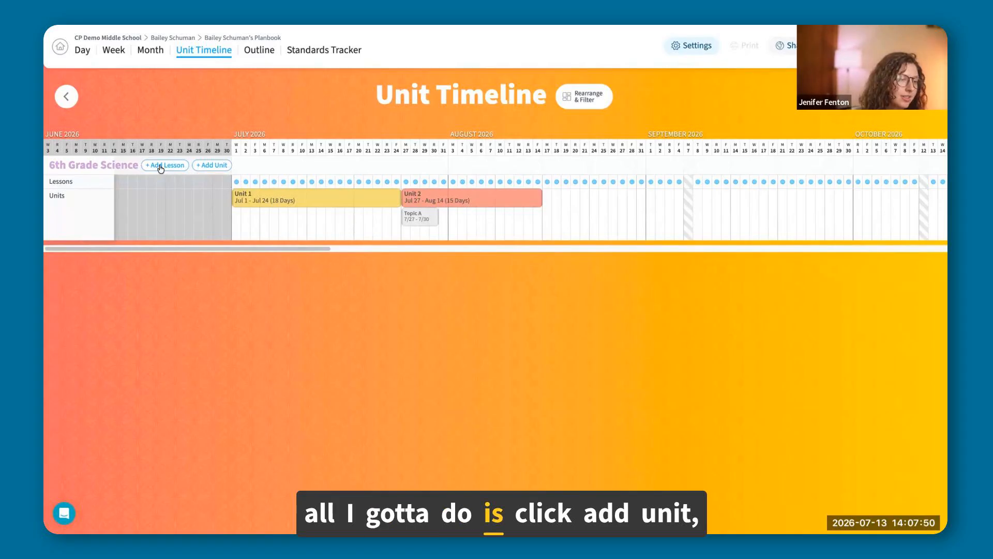
# Add a green unit titled "Unit 3" to 6th Grade Science, starting on August 20.
pyautogui.click(212, 166)
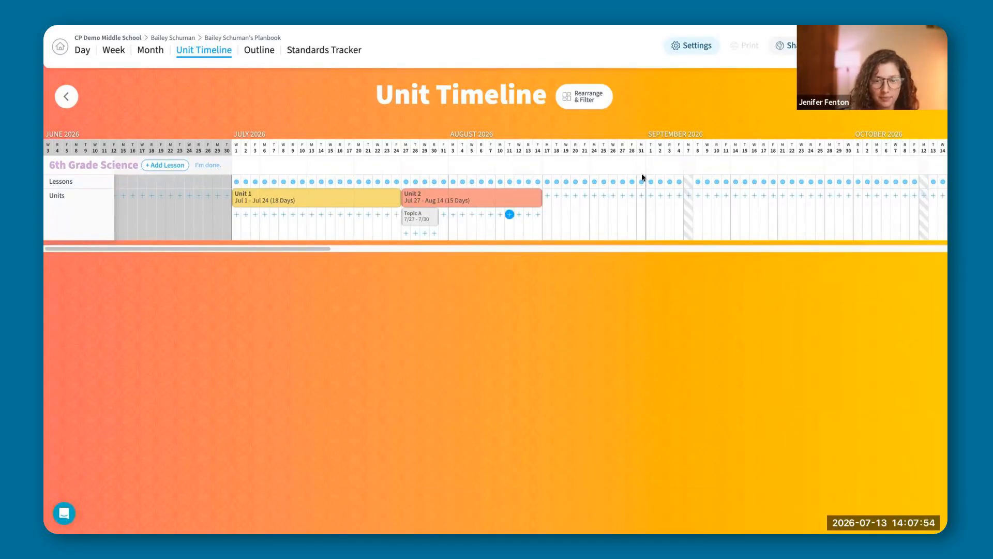
pyautogui.click(575, 195)
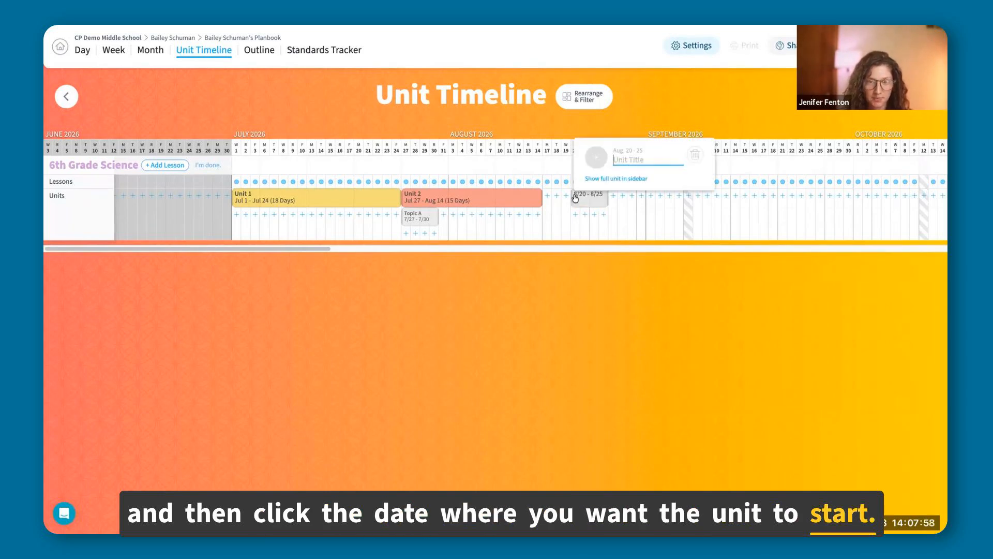
pyautogui.click(598, 158)
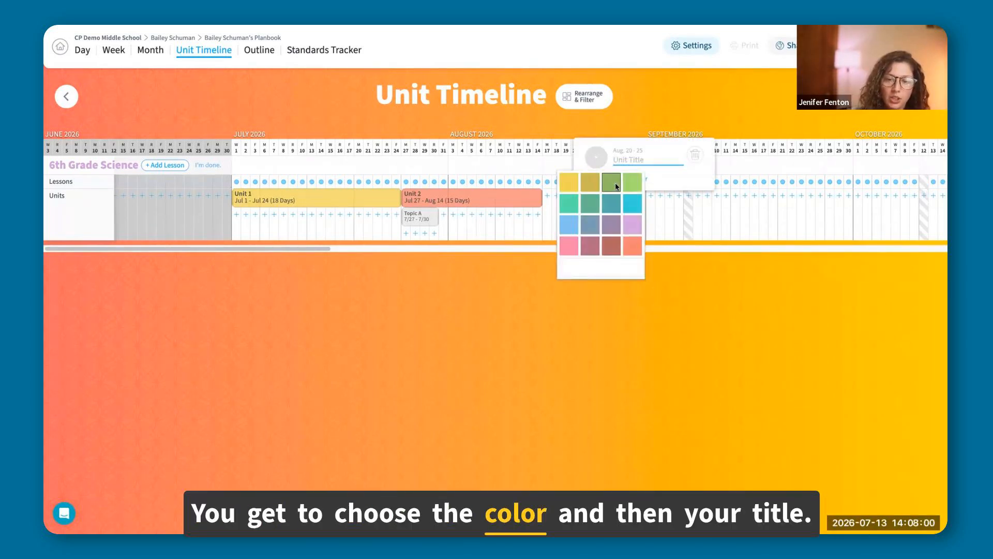
pyautogui.click(612, 182)
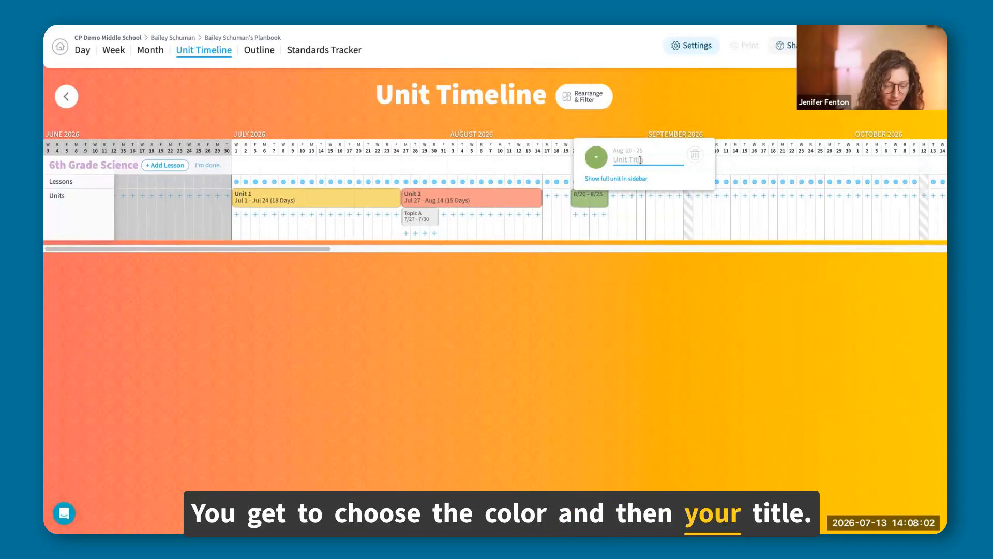
pyautogui.write('Unit 3')
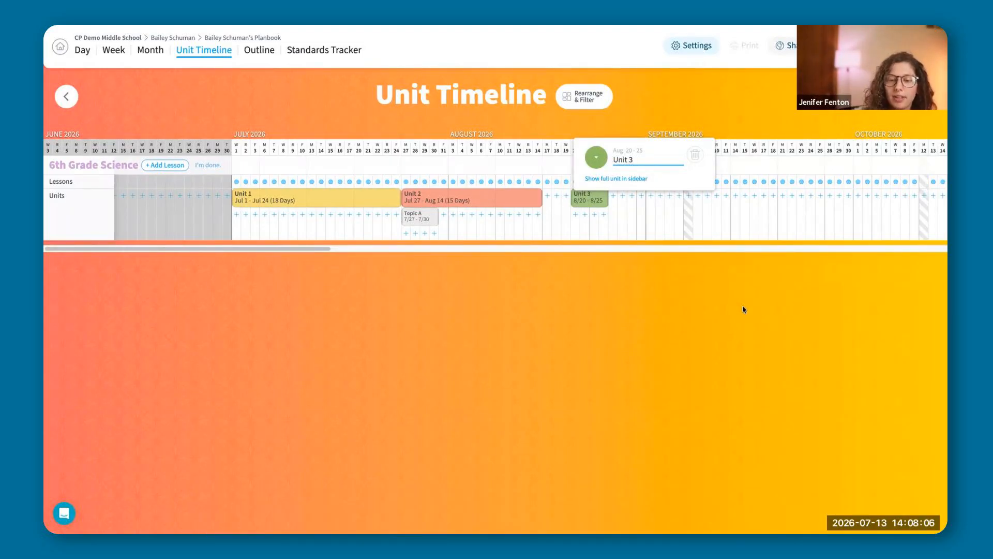
pyautogui.click(590, 195)
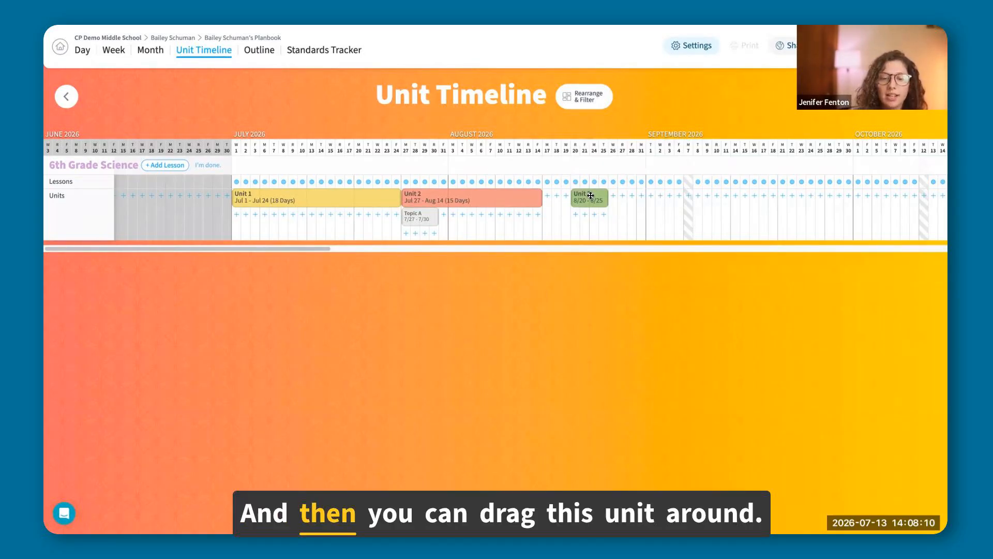
# Shift Unit 3 one day later on the timeline and stretch both its ends to span August 19 to September 17.
pyautogui.moveTo(590, 195)
pyautogui.mouseDown()
pyautogui.moveTo(676, 195)
pyautogui.moveTo(603, 192)
pyautogui.mouseUp()
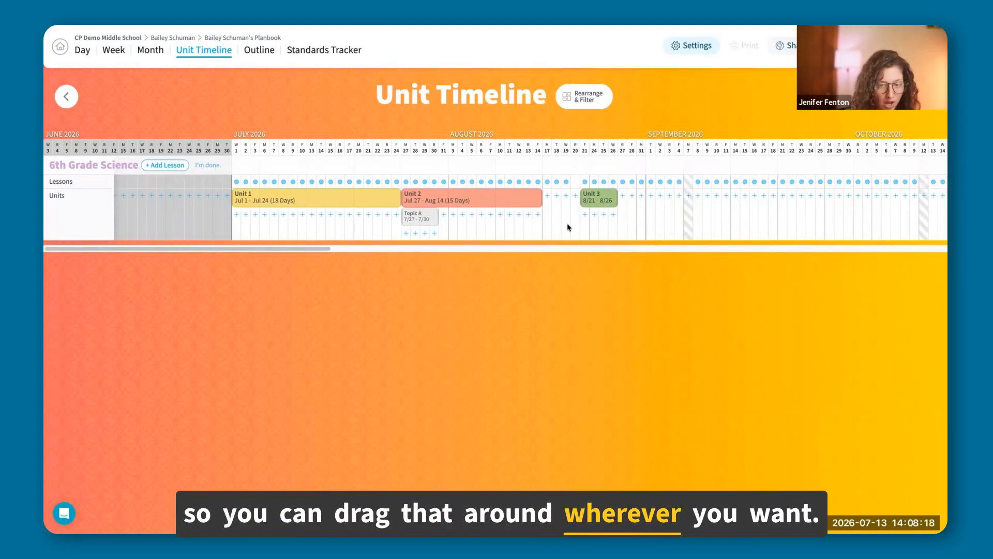
pyautogui.moveTo(580, 199); pyautogui.dragTo(563, 198)
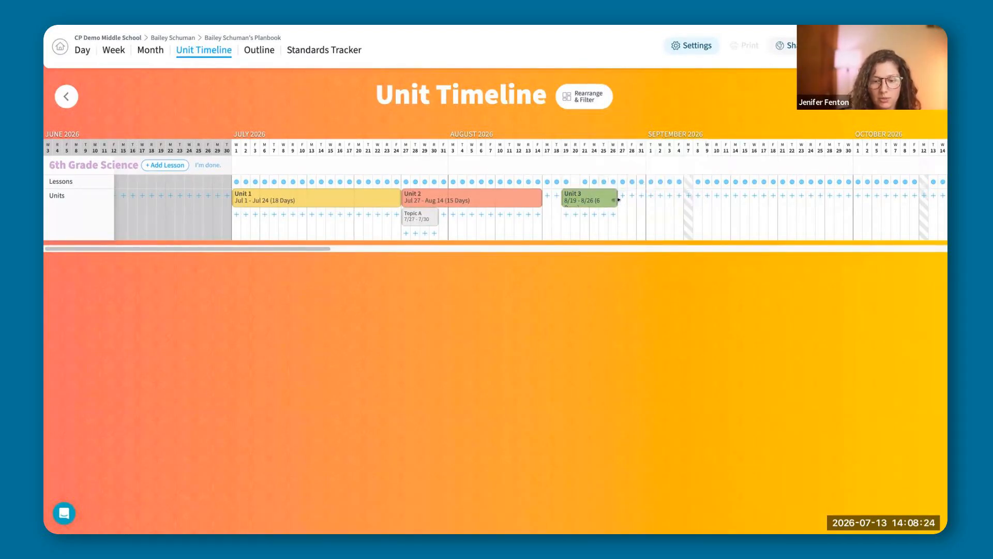
pyautogui.moveTo(672, 197); pyautogui.dragTo(771, 197)
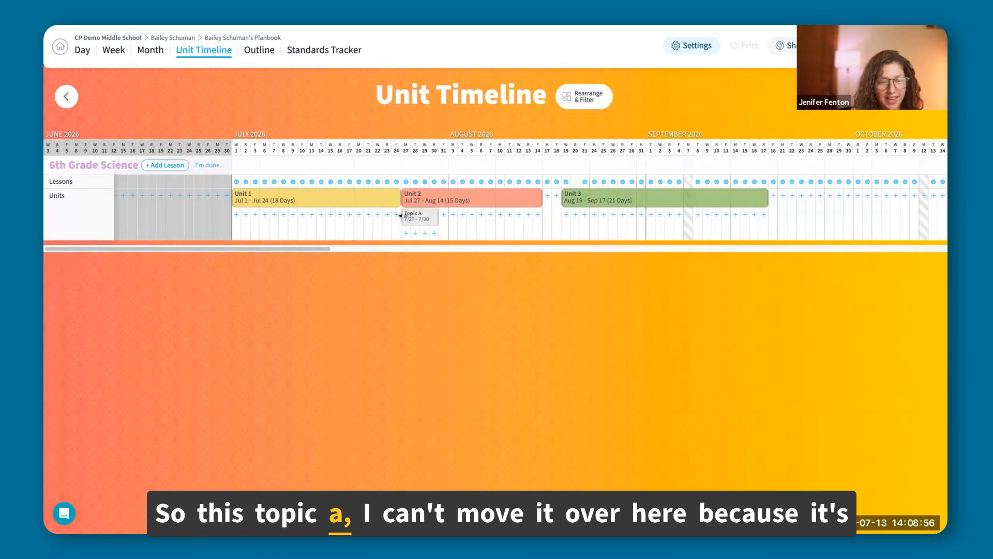
# Extend Topic A under Unit 2 through August 13 and add an untitled subunit beneath it starting July 27.
pyautogui.moveTo(400, 216); pyautogui.dragTo(524, 215)
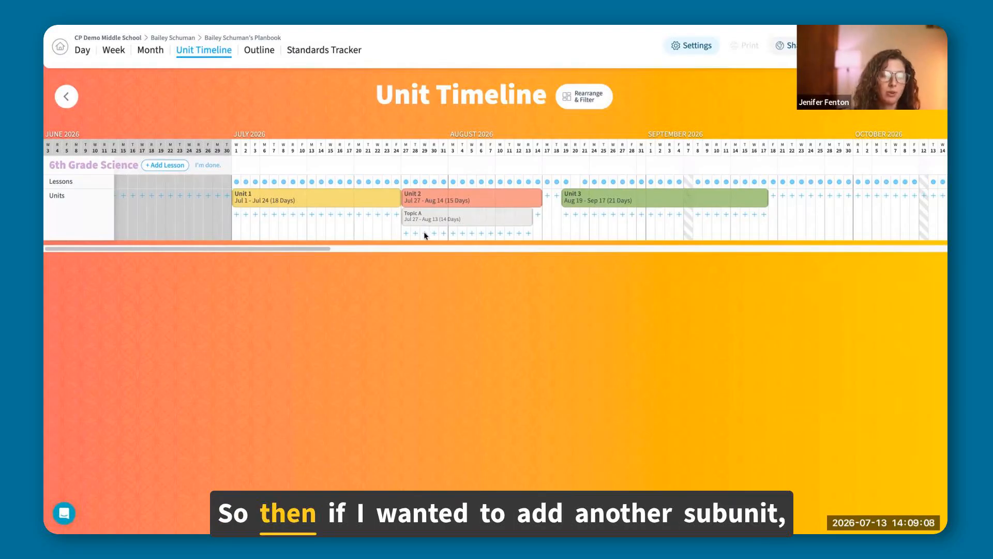
pyautogui.click(407, 233)
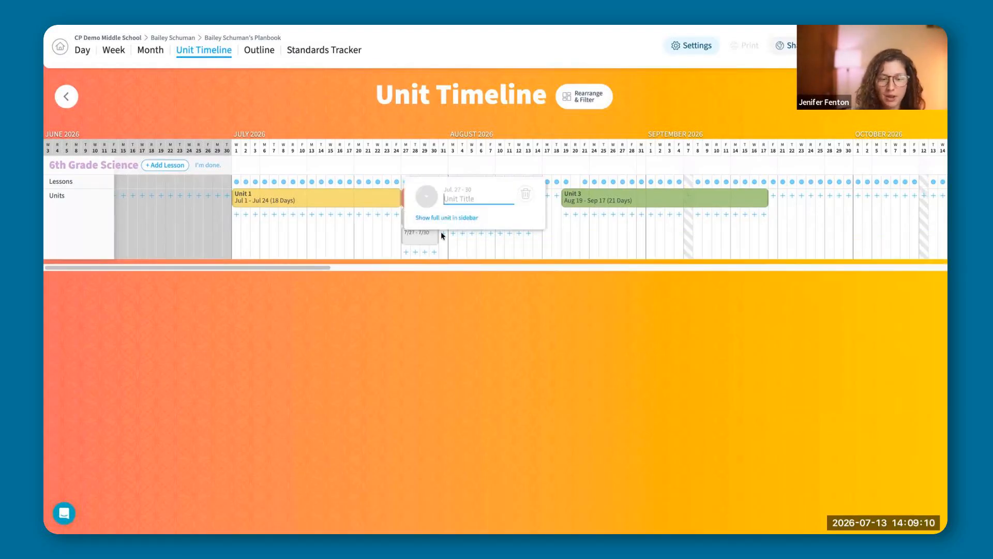
pyautogui.click(474, 301)
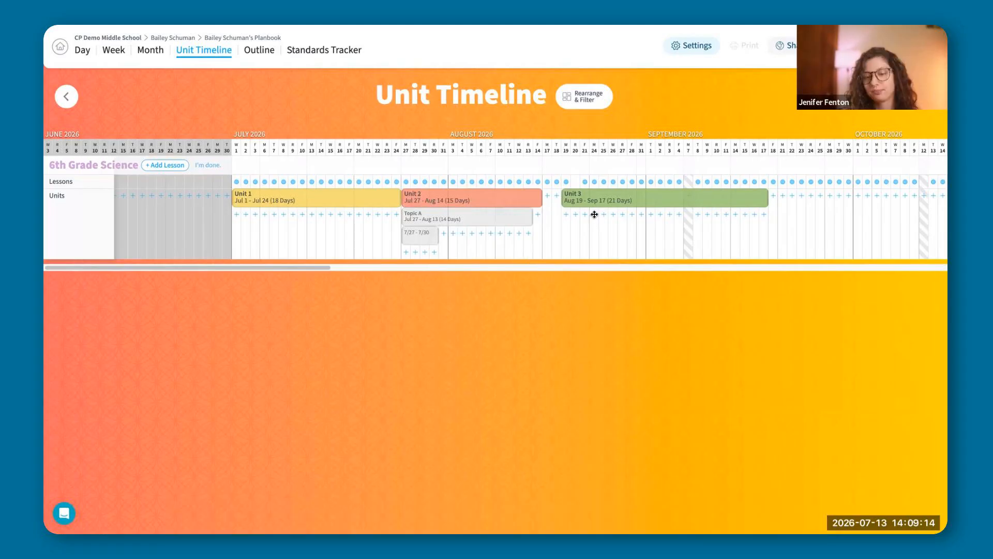
# Show the full details of Unit 3 and add a text card titled "Resources" to its plan.
pyautogui.click(669, 201)
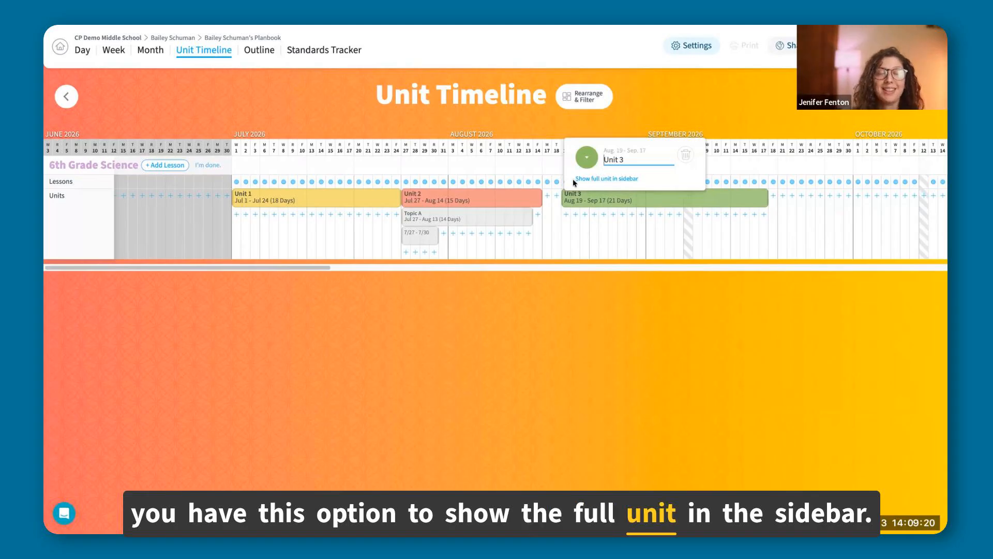
pyautogui.click(608, 275)
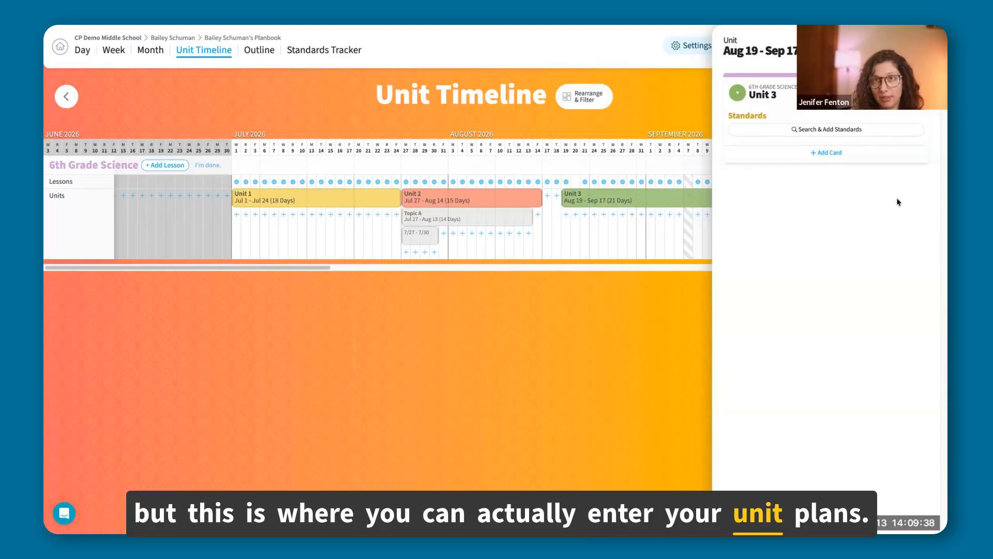
pyautogui.click(826, 153)
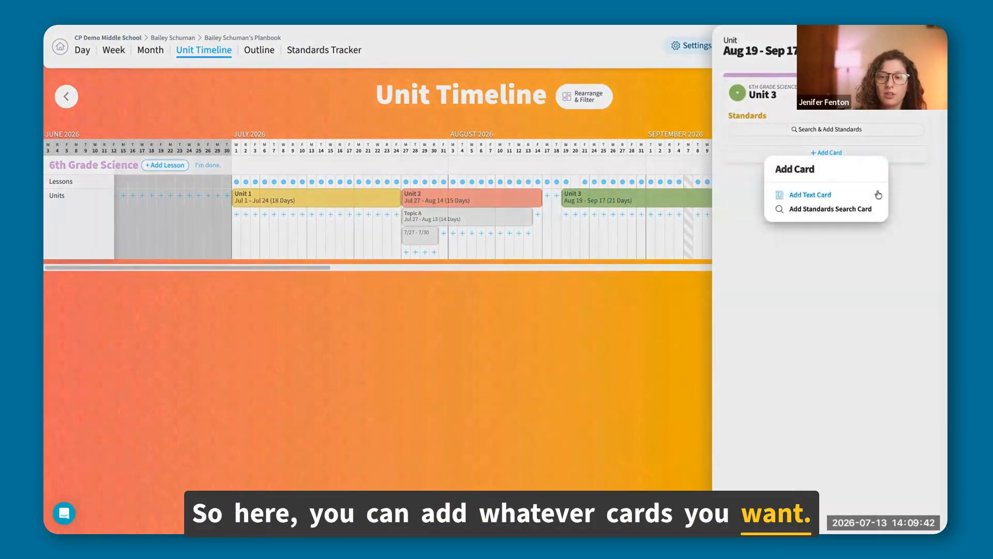
pyautogui.click(799, 195)
pyautogui.click(743, 158)
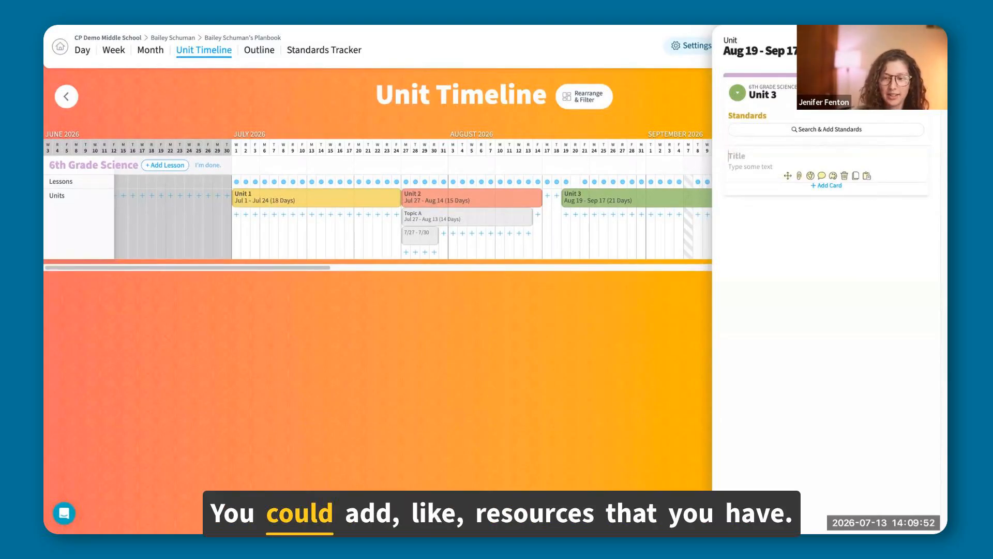
pyautogui.write('Resources')
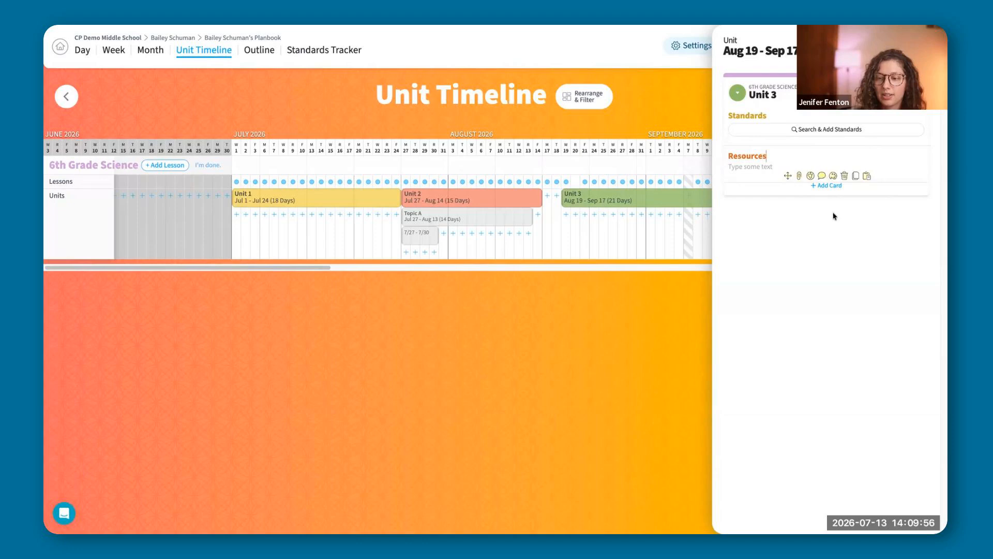
# Add a second text card titled "Objectives" to the Unit 3 plan.
pyautogui.click(829, 186)
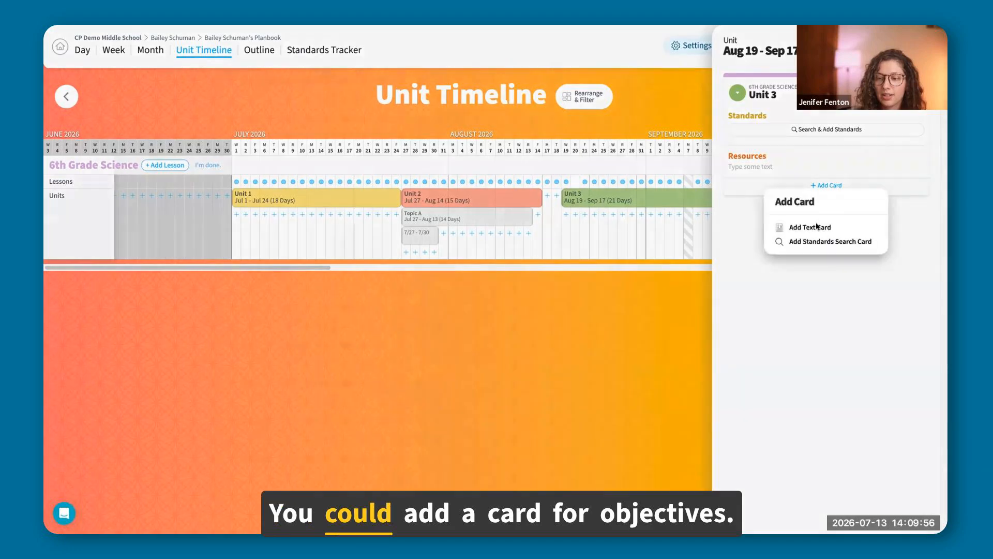
pyautogui.click(797, 224)
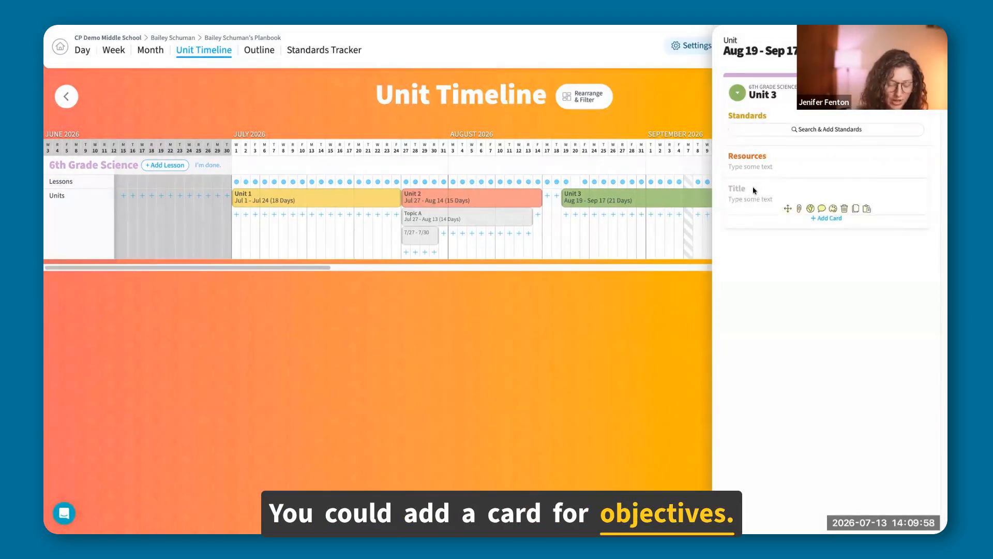
pyautogui.write('Object')
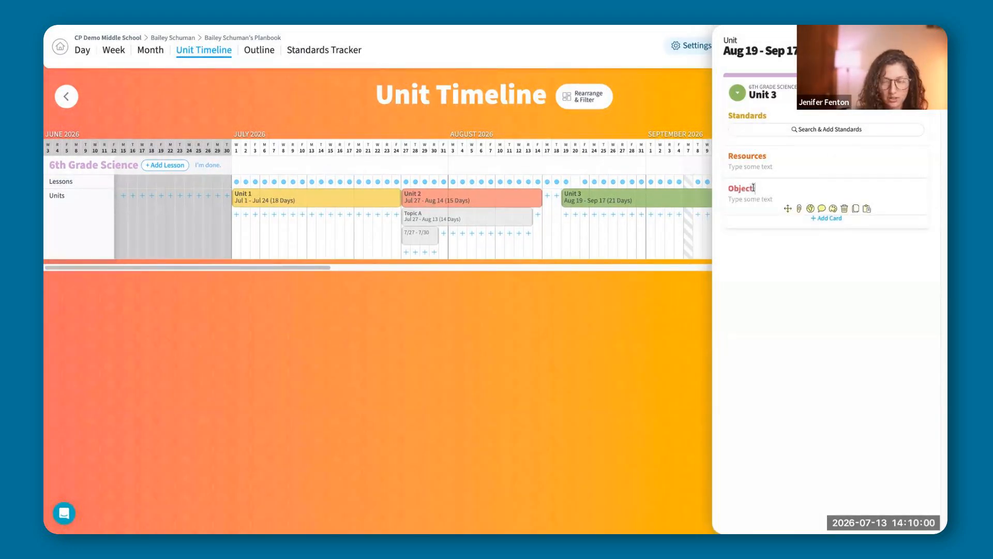
pyautogui.write('ives')
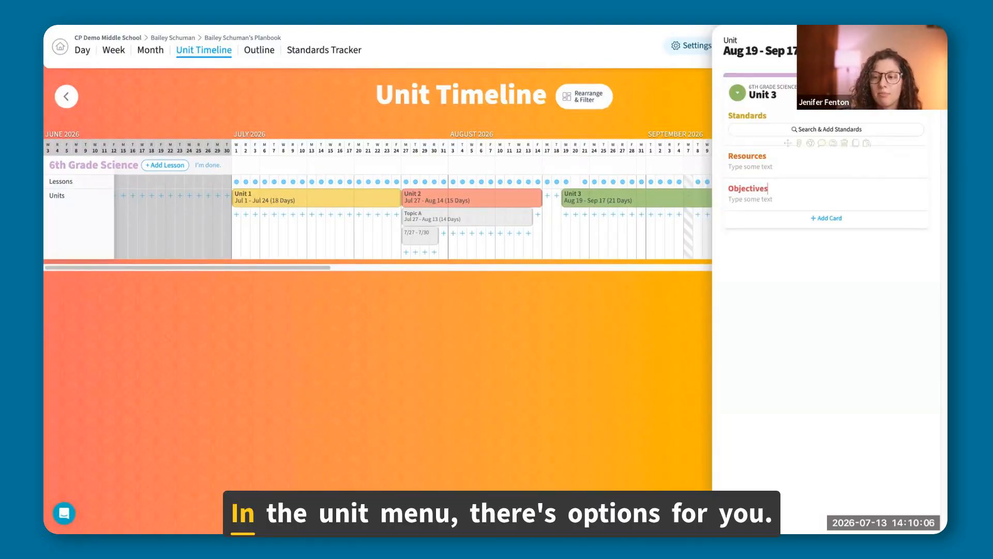
# Review the copy, history, print and template options available for Unit 3, and close the unit's details.
pyautogui.click(908, 115)
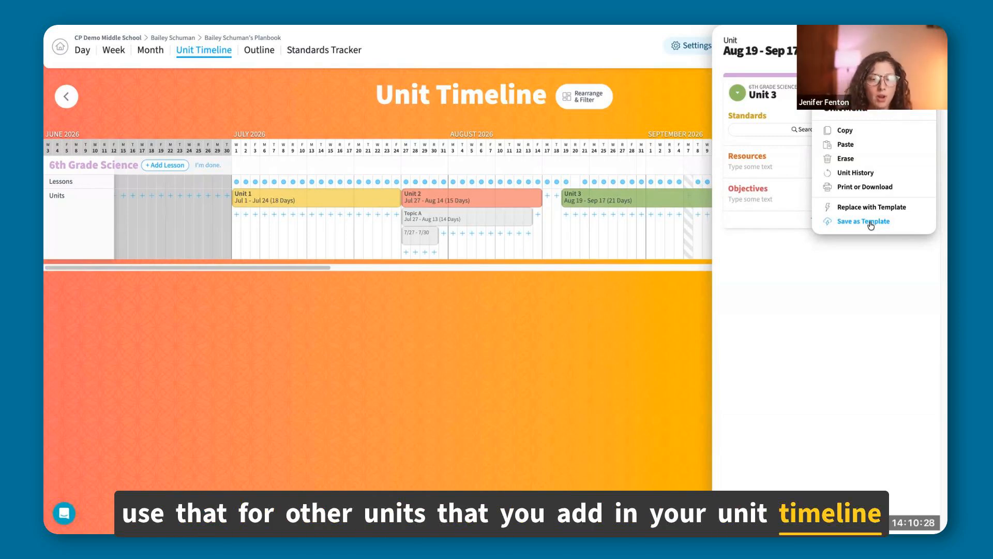
pyautogui.click(867, 338)
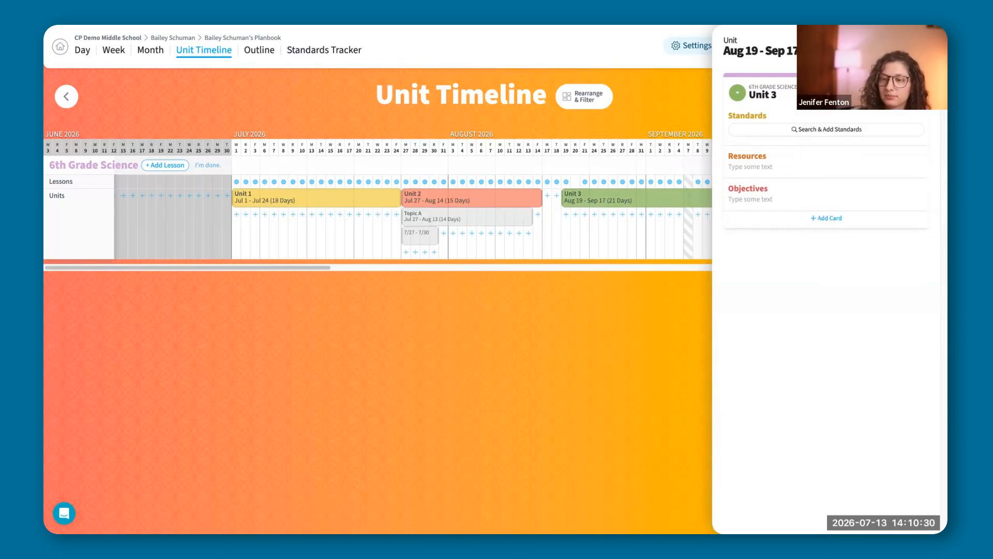
pyautogui.click(921, 46)
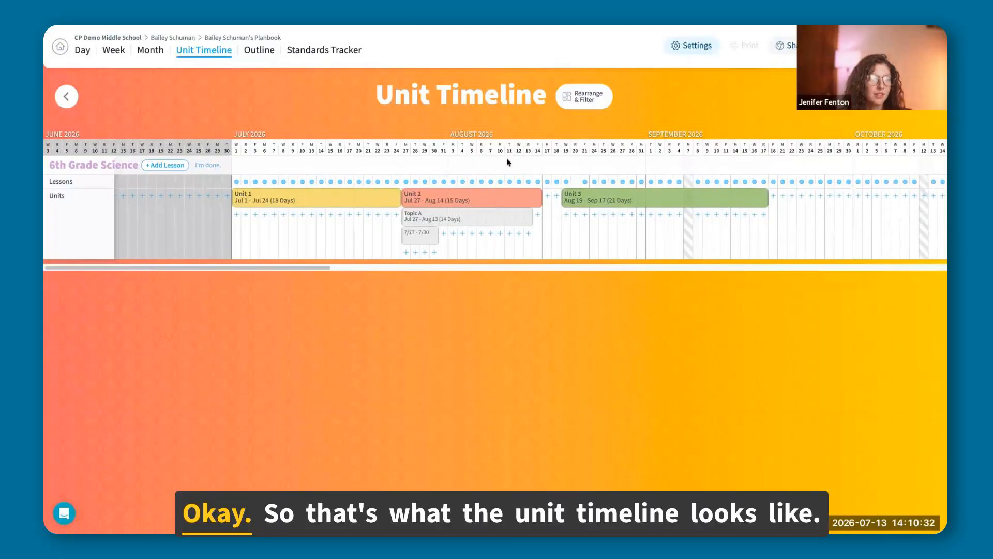
# Add an untitled unit after Unit 3 on the timeline, starting on September 21.
pyautogui.moveTo(318, 268)
pyautogui.mouseDown()
pyautogui.moveTo(559, 262)
pyautogui.moveTo(309, 268)
pyautogui.mouseUp()
pyautogui.hscroll(-10, 643, 213)
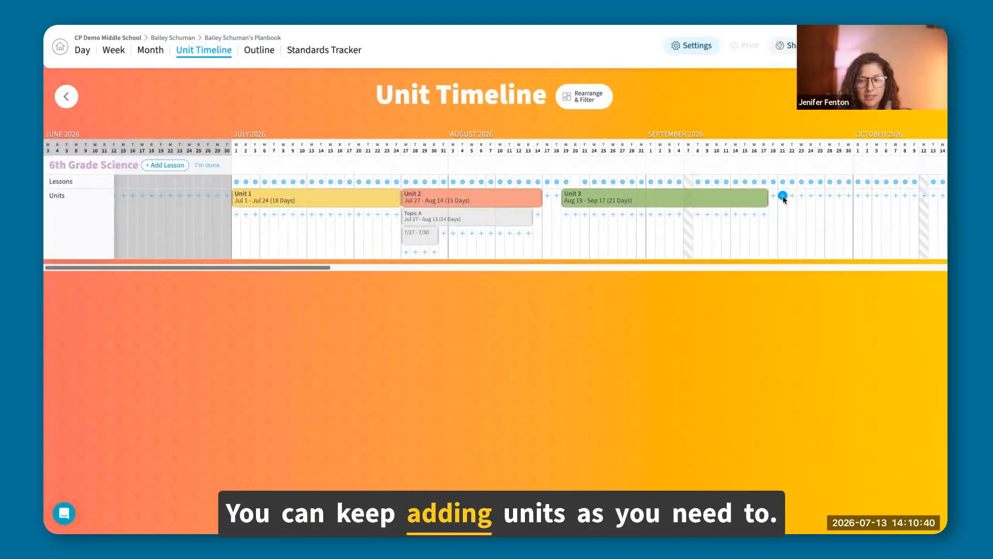
pyautogui.click(783, 195)
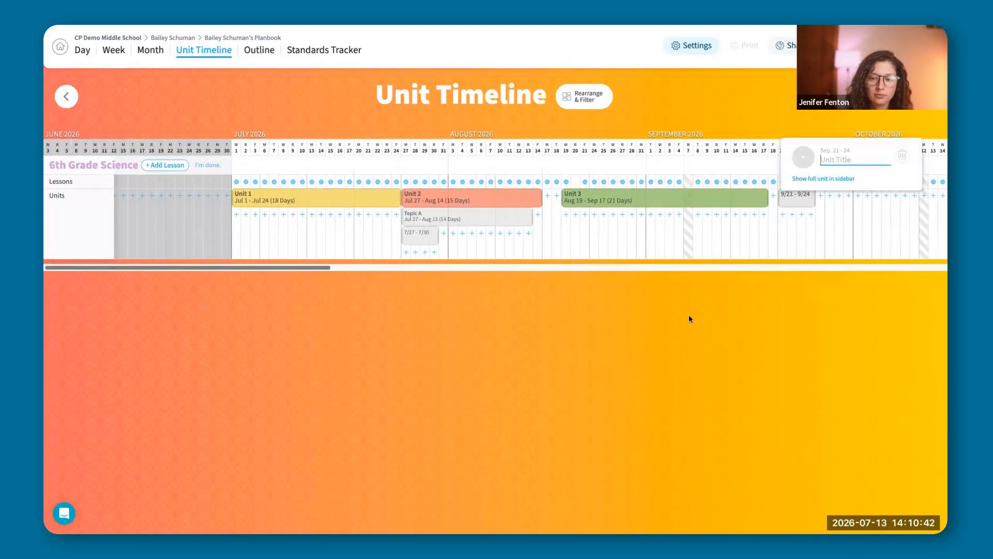
pyautogui.click(790, 318)
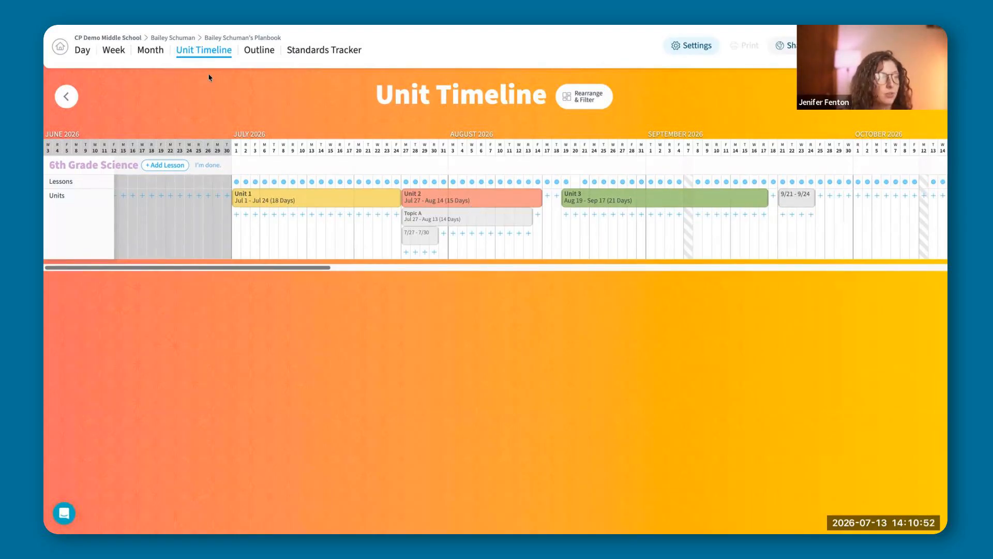
# Switch to the weekly plan and view the Unit 1 plan beside the July 15 lesson.
pyautogui.click(111, 49)
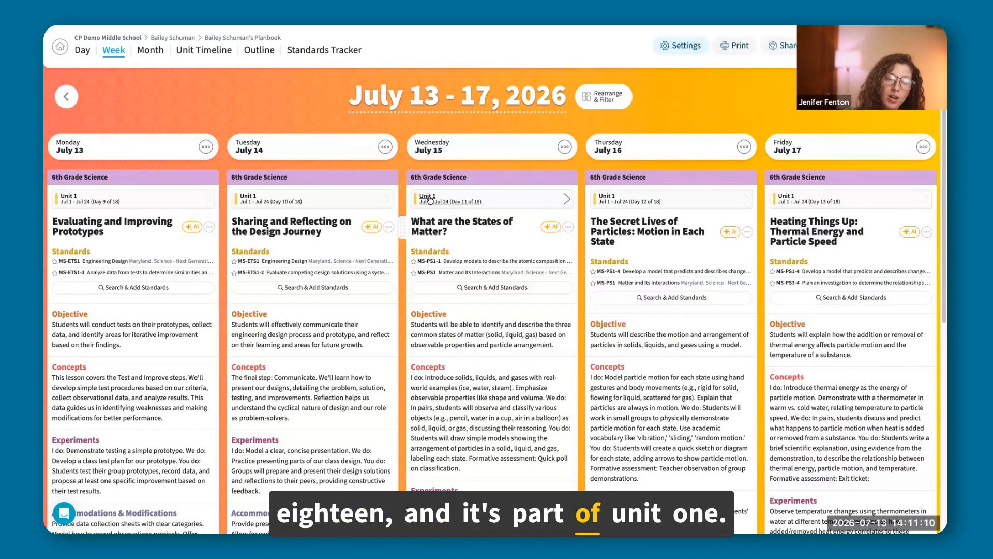
pyautogui.click(485, 197)
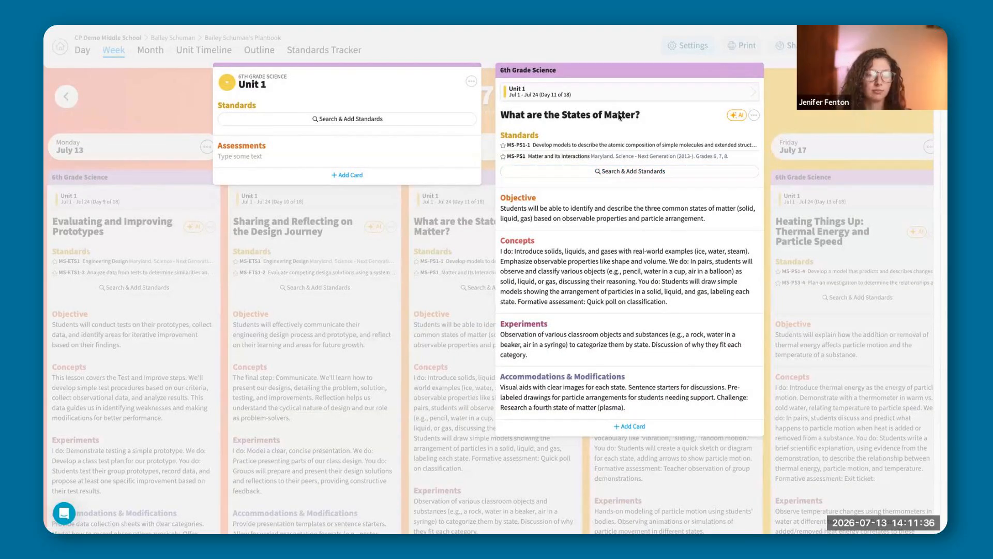
pyautogui.press('Escape')
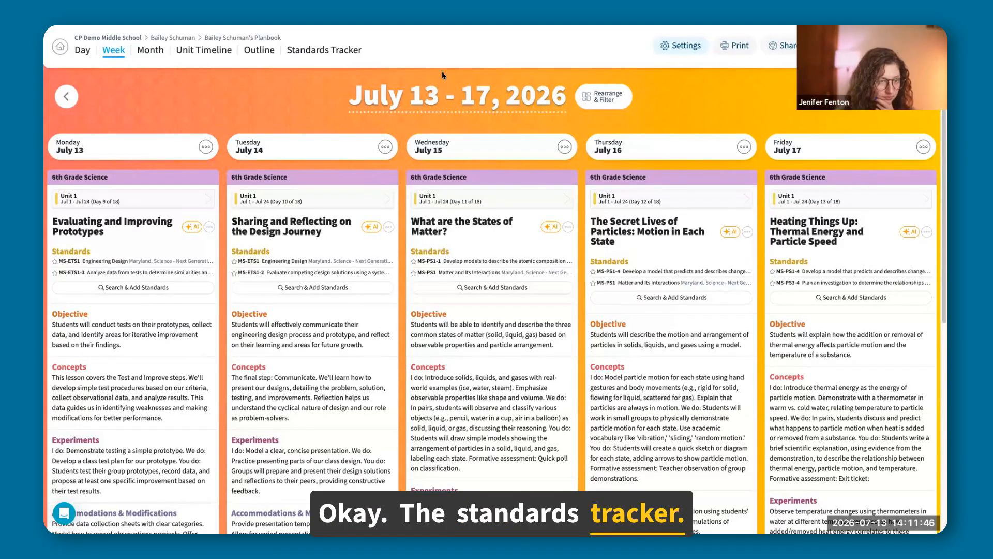
# Track the Maryland Science - Next Generation (2013-) Grades 6, 7, 8 standards for 6th Grade Science and open the August 5 lesson listed under MS-PS1.
pyautogui.click(337, 51)
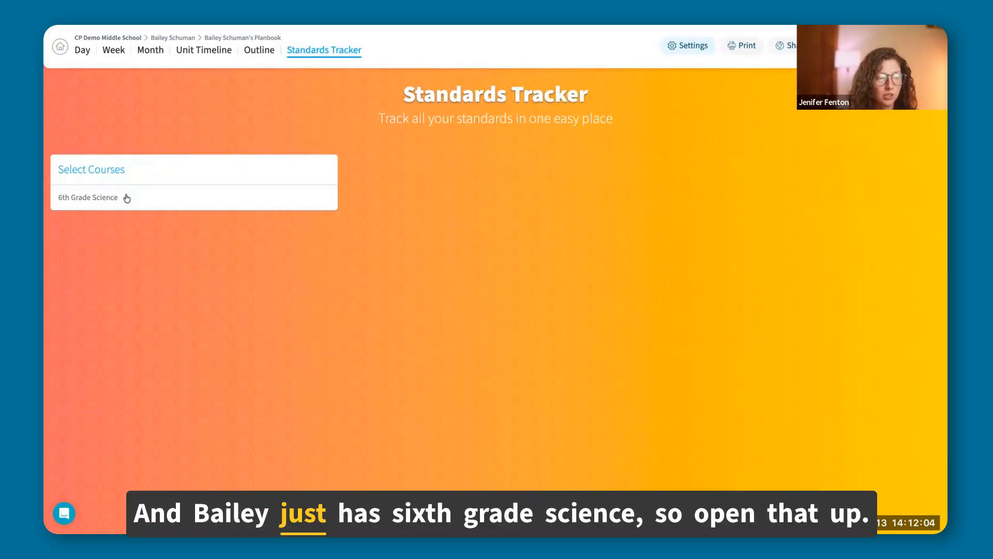
pyautogui.click(243, 202)
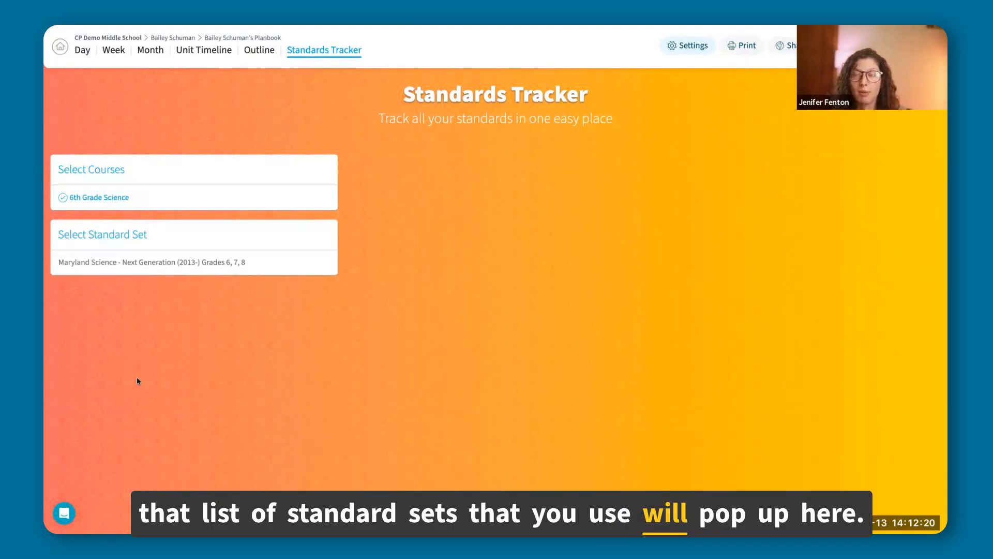
pyautogui.click(111, 265)
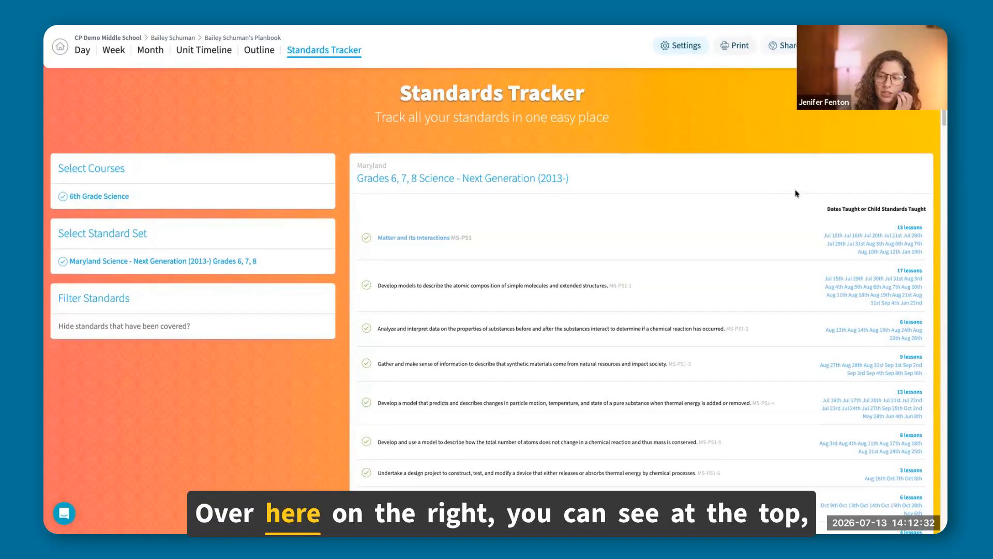
pyautogui.scroll(-1, 796, 193)
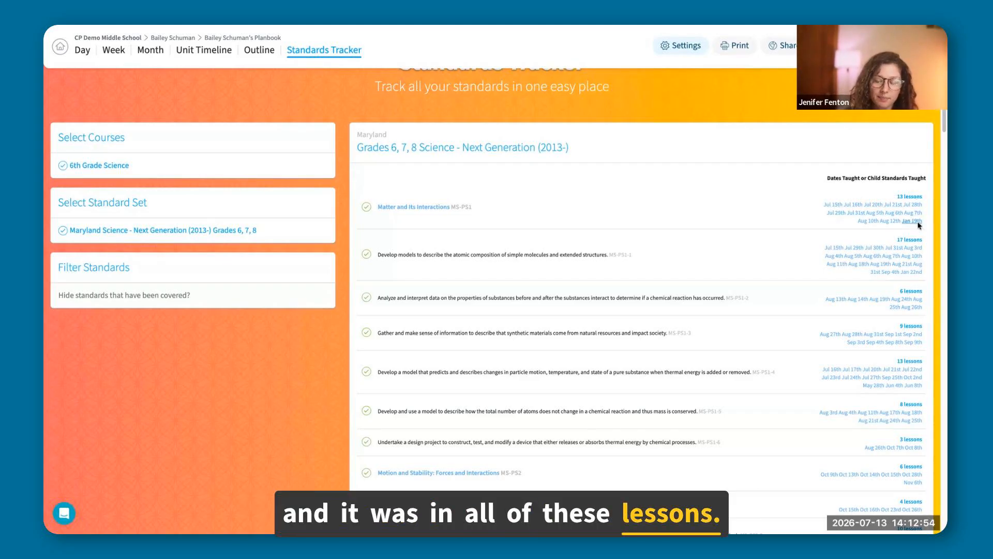
pyautogui.click(873, 213)
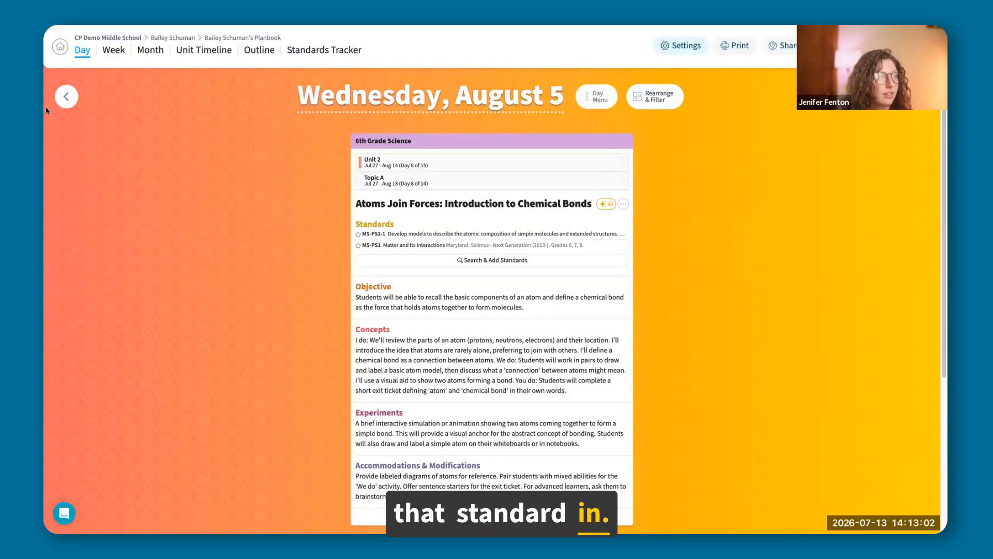
# Return to the standards tracker, review the dates taught, and temporarily hide covered standards to check which ones are still untaught.
pyautogui.moveTo(46, 130)
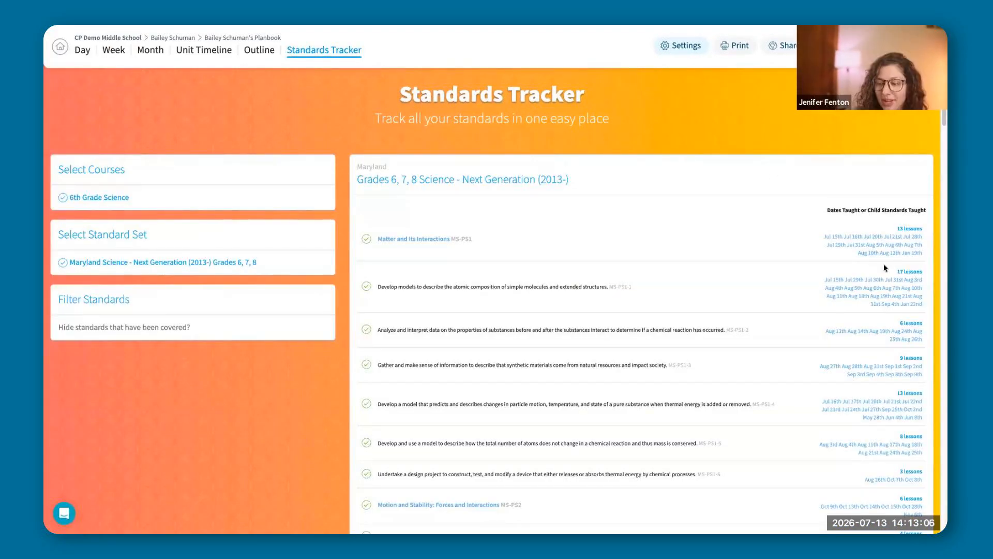
pyautogui.scroll(-1, 883, 268)
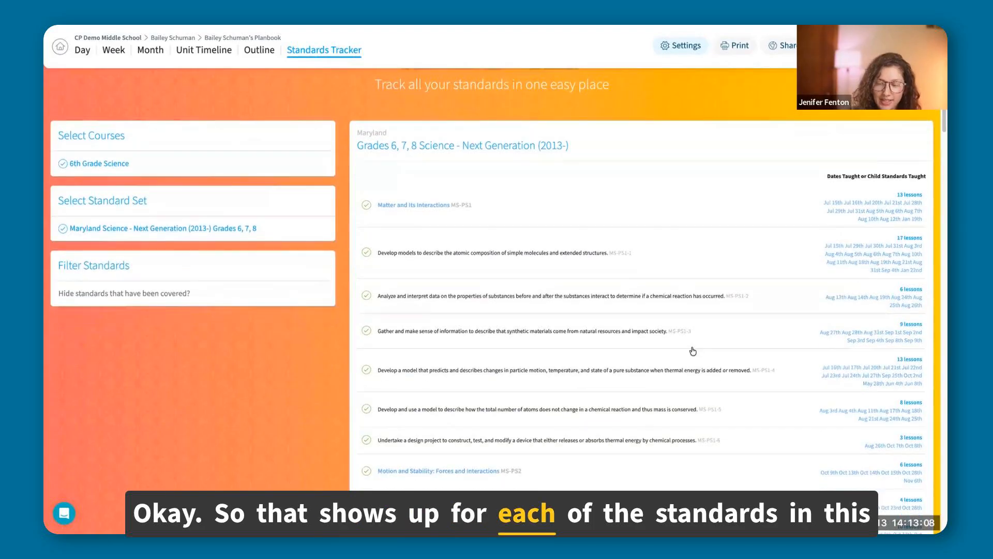
pyautogui.scroll(-2, 693, 351)
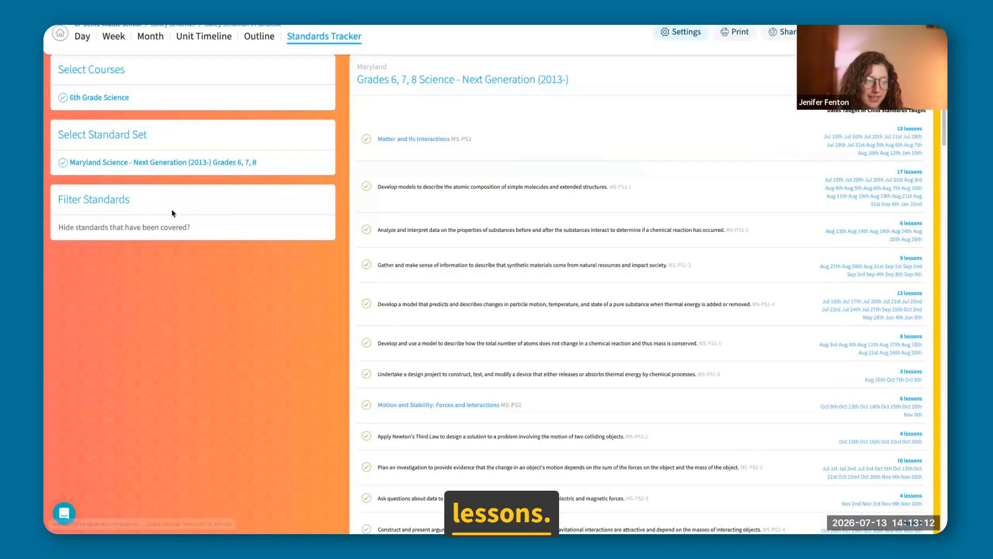
pyautogui.scroll(3, 202, 293)
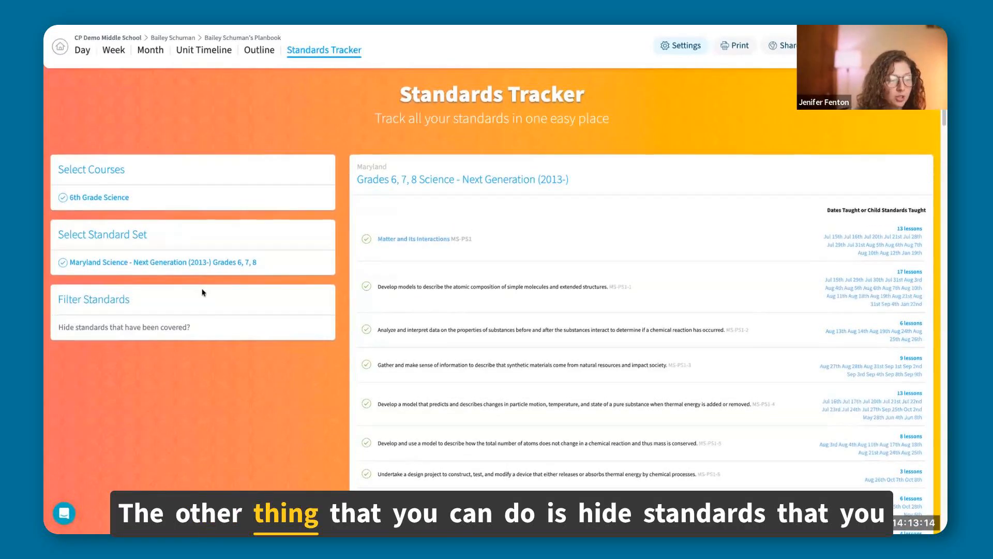
pyautogui.click(111, 329)
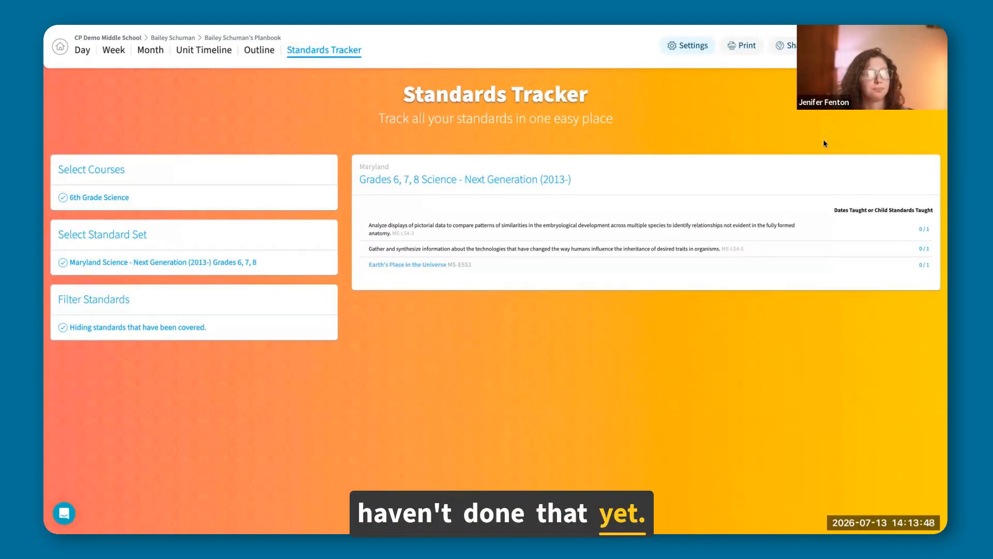
pyautogui.click(335, 317)
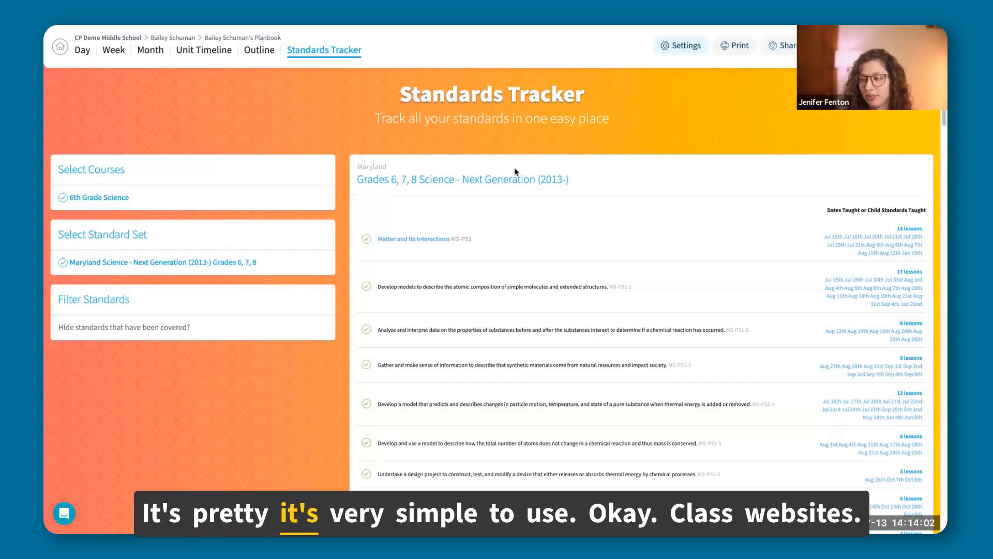
# Create a class website that includes the 6th Grade Science class and visit it.
pyautogui.scroll(-1, 594, 111)
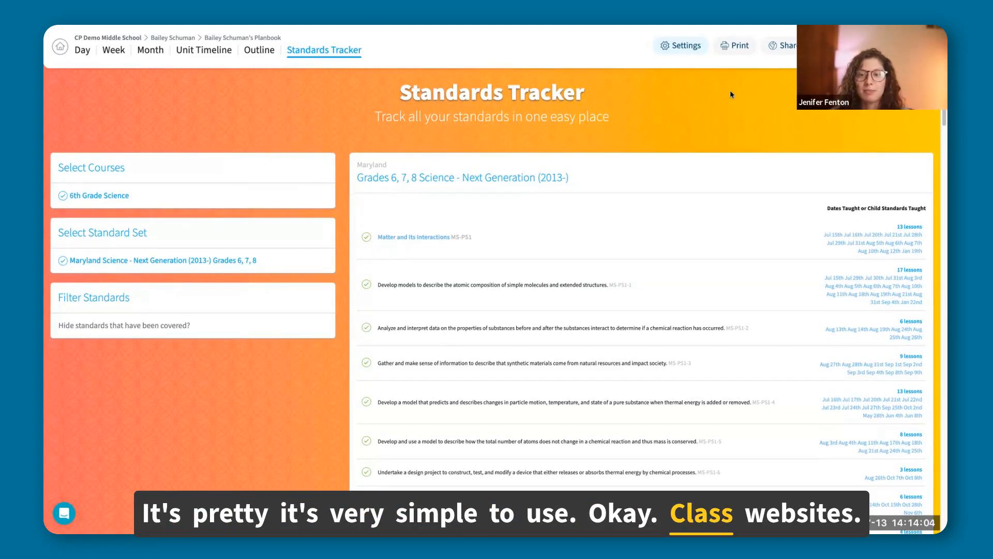
pyautogui.click(681, 46)
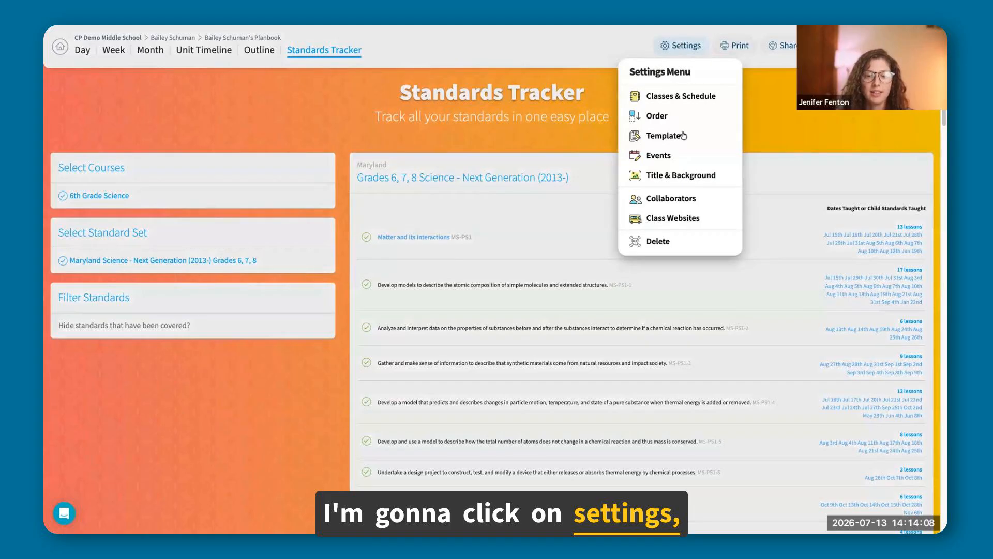
pyautogui.click(675, 220)
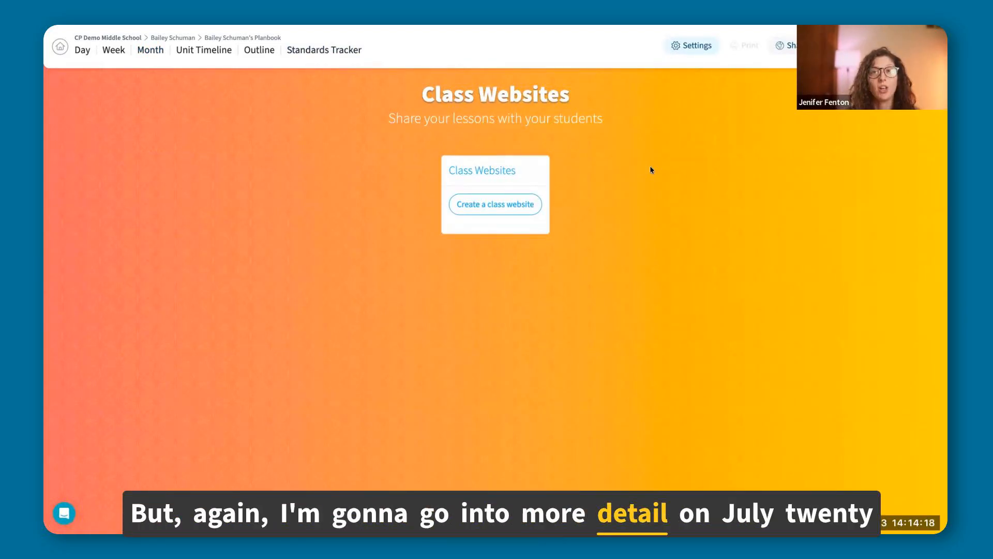
pyautogui.click(490, 207)
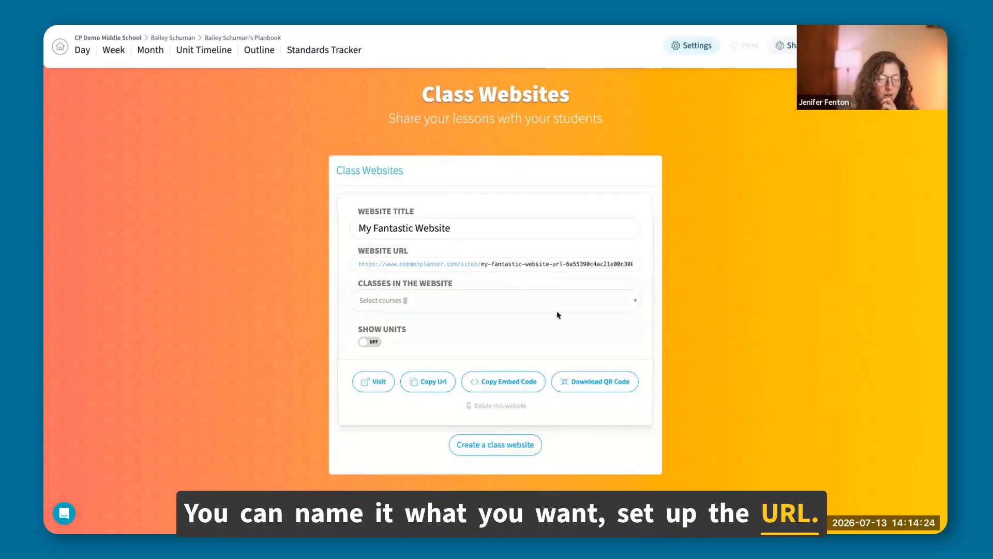
pyautogui.click(637, 303)
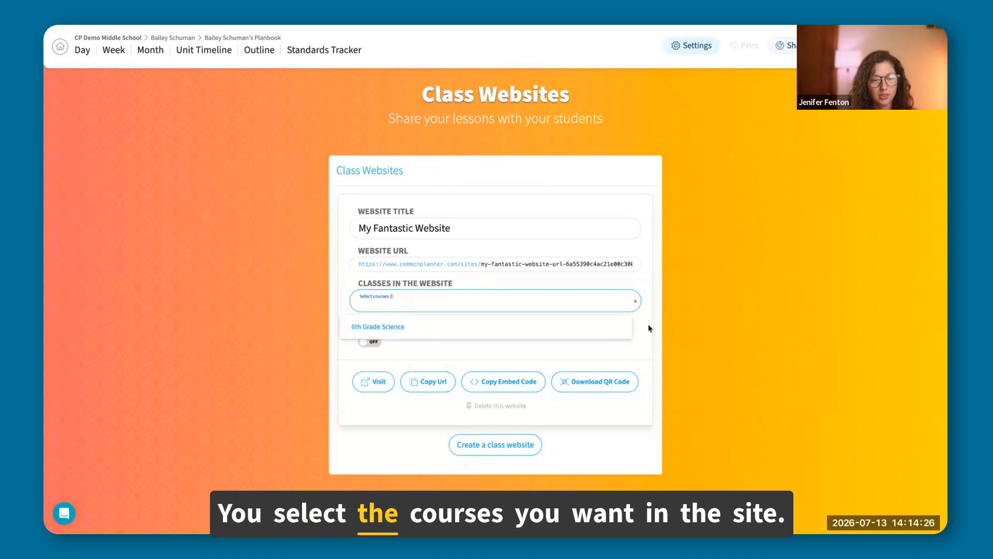
pyautogui.click(451, 325)
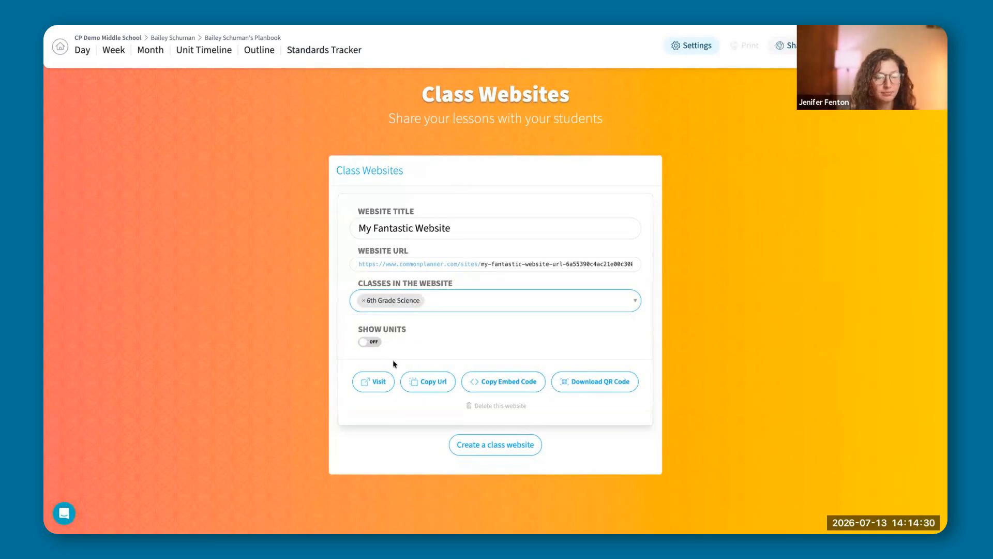
pyautogui.click(380, 382)
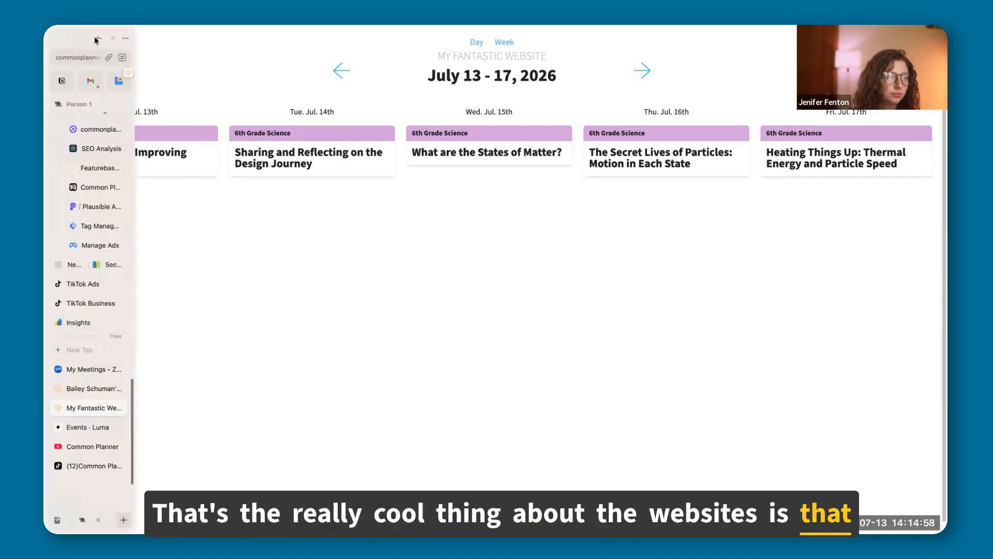
# Return to the planbook's August 3–7 week and make the August 5 lesson's Standards and Objective cards visible on the class website.
pyautogui.click(99, 38)
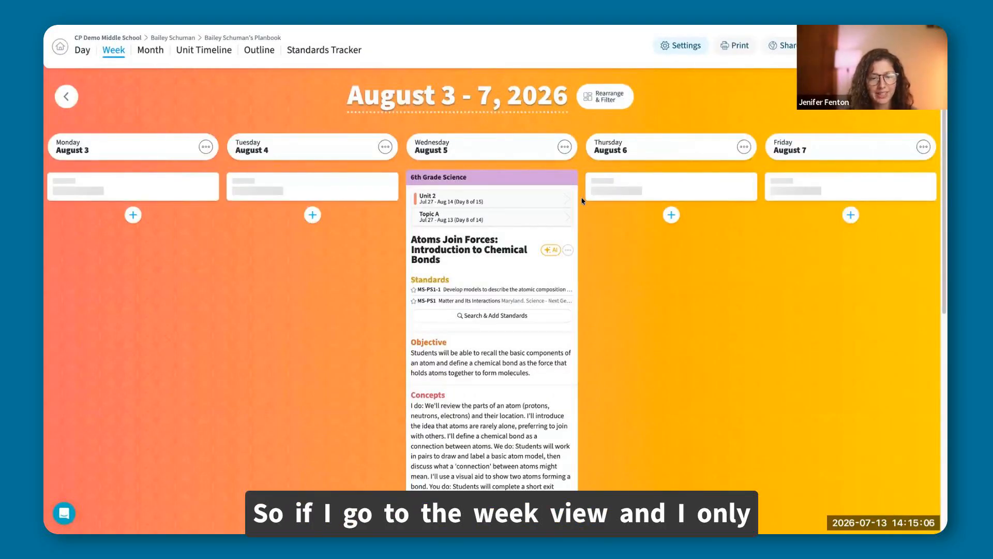
pyautogui.scroll(-2, 543, 207)
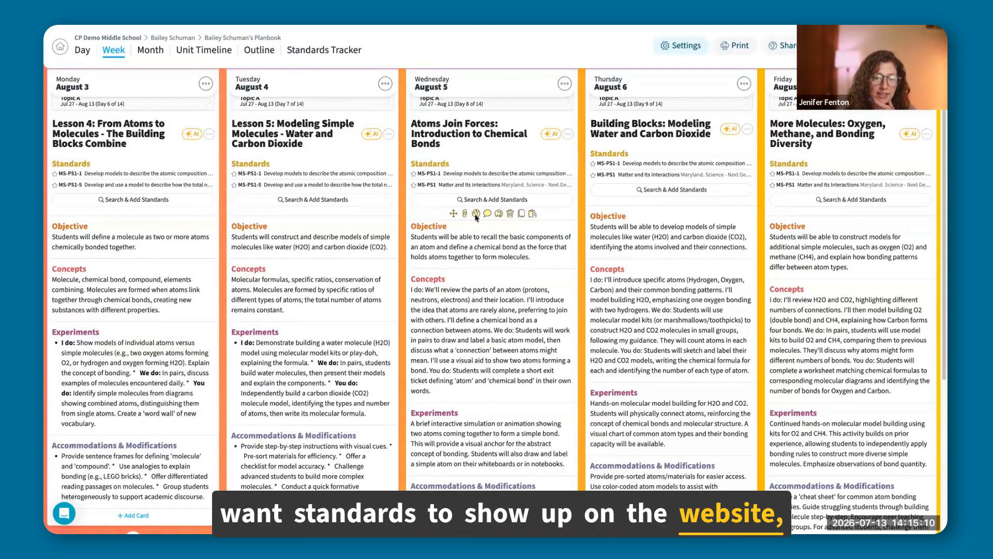
pyautogui.click(476, 214)
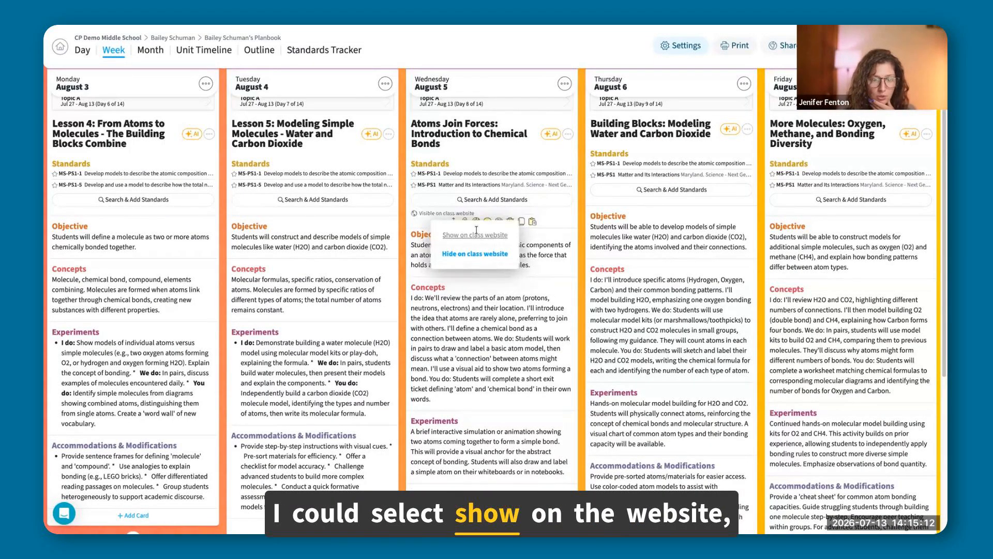
pyautogui.click(478, 234)
pyautogui.scroll(-1, 566, 217)
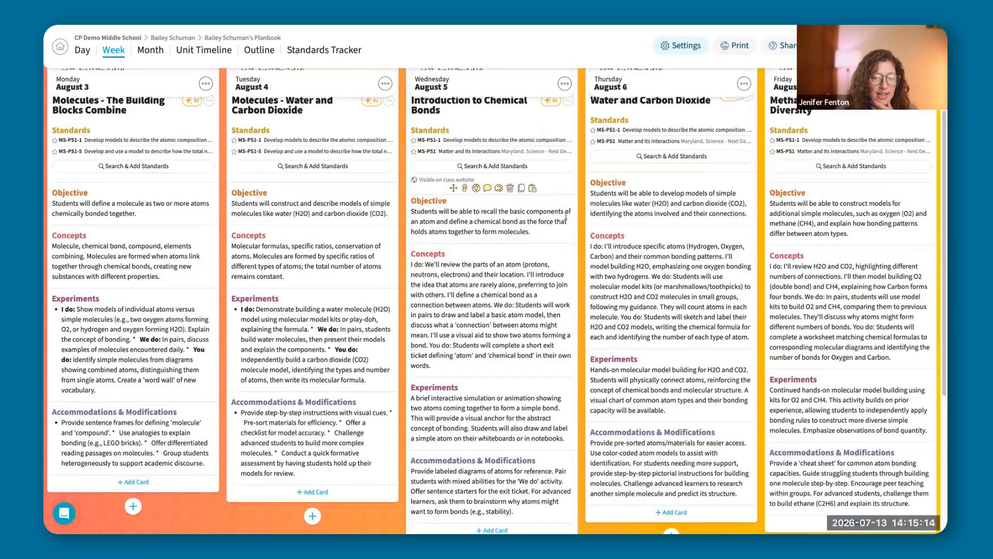
pyautogui.scroll(-1, 566, 217)
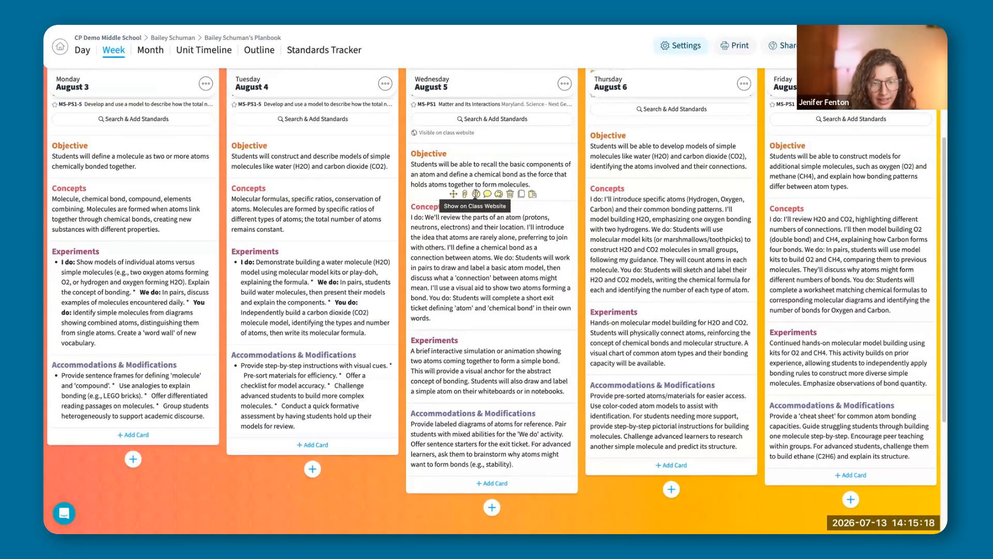
pyautogui.click(475, 194)
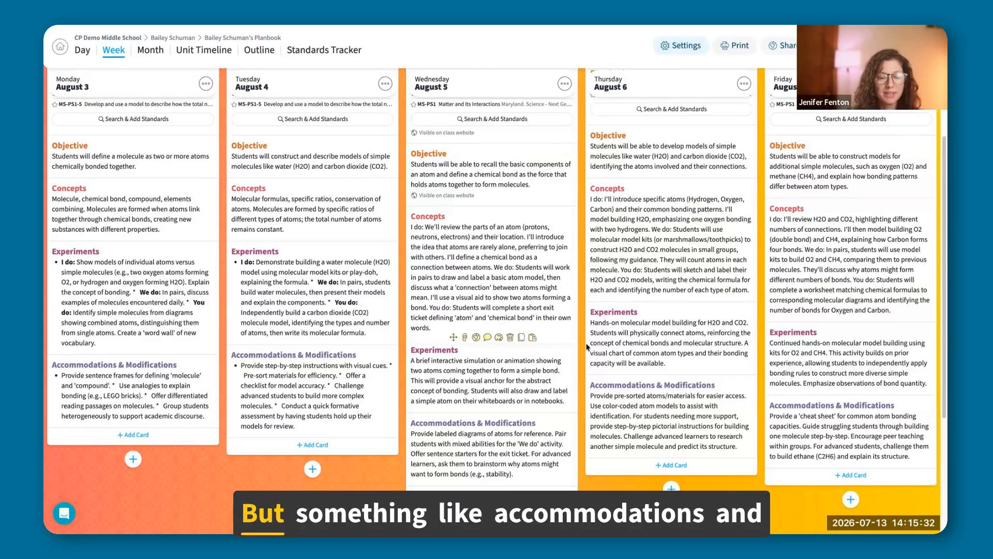
pyautogui.scroll(-1, 569, 337)
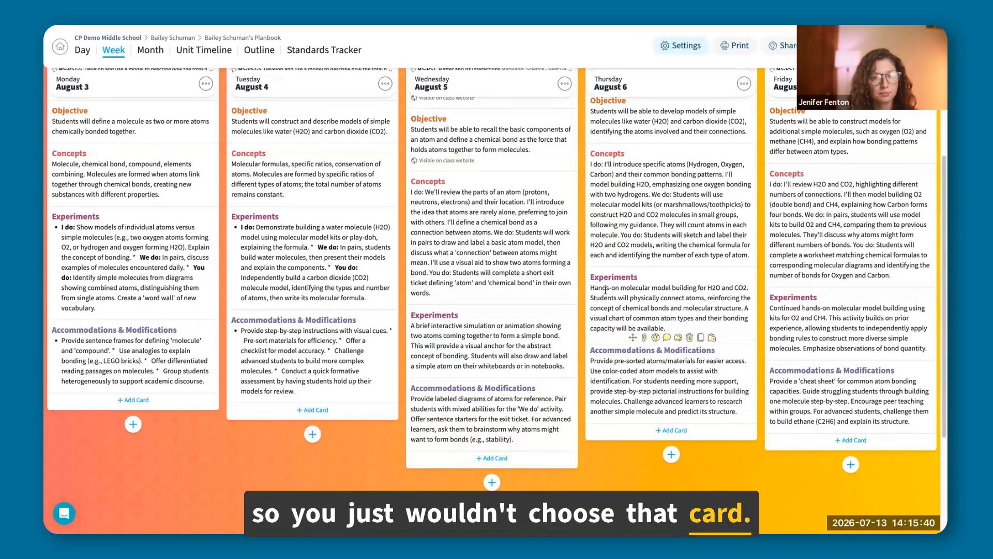
pyautogui.scroll(1, 673, 310)
pyautogui.scroll(1, 740, 66)
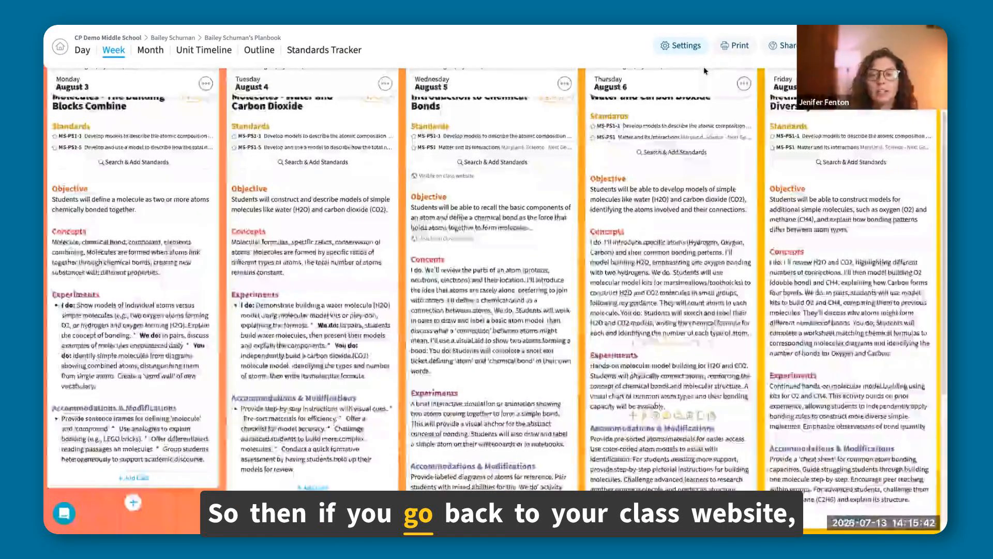
pyautogui.scroll(3, 695, 59)
# Visit the class website from its settings and view the lesson cards published for the week of August 3–7.
pyautogui.click(684, 47)
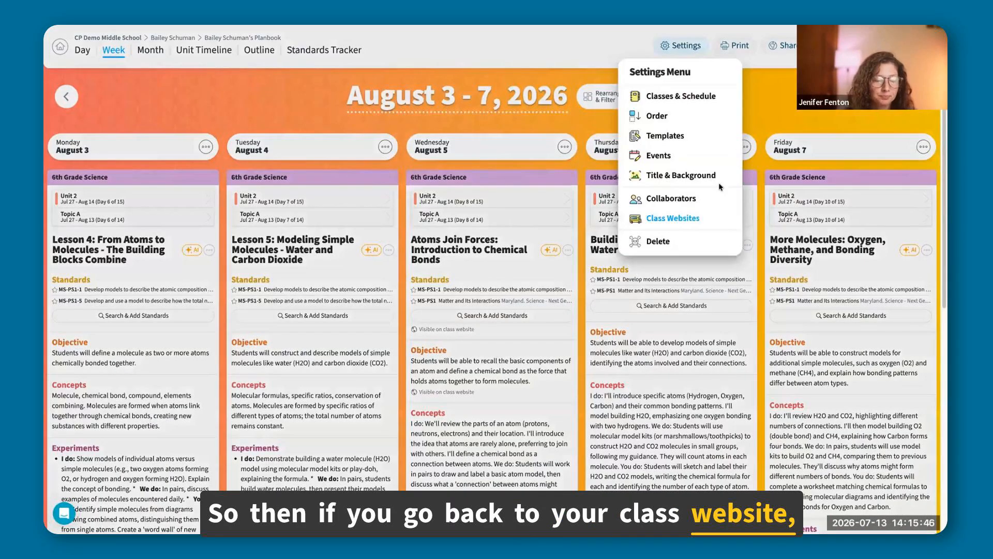
pyautogui.click(672, 218)
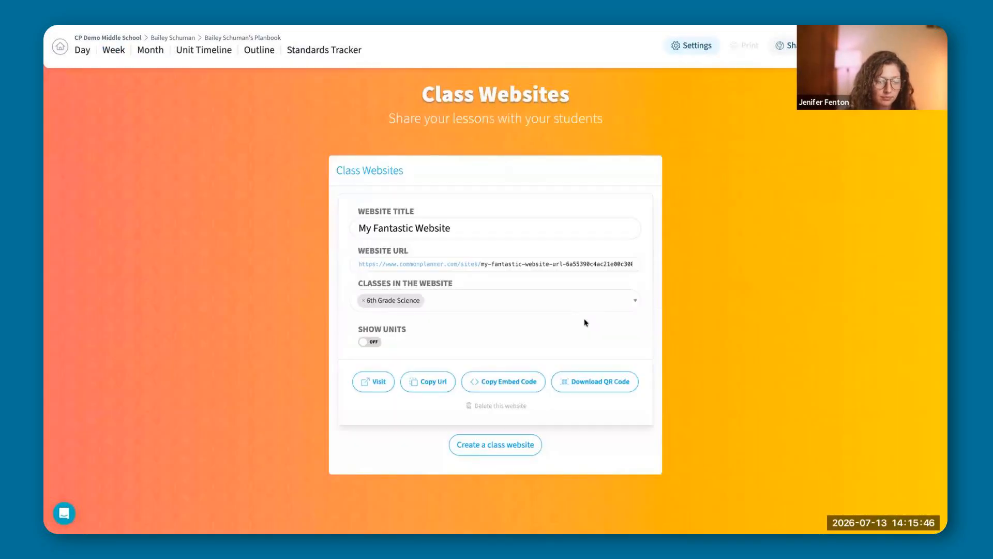
pyautogui.click(366, 385)
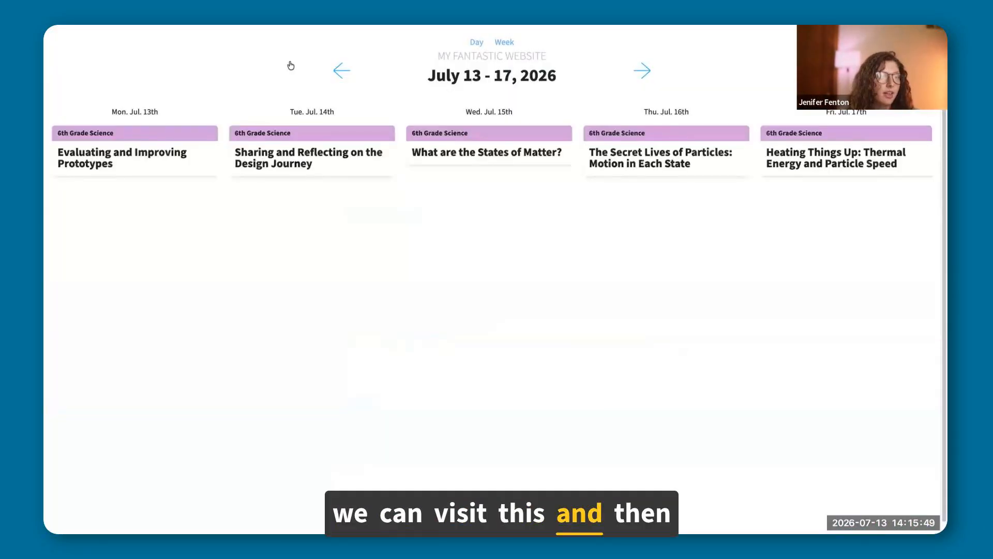
pyautogui.click(342, 71)
pyautogui.click(343, 72)
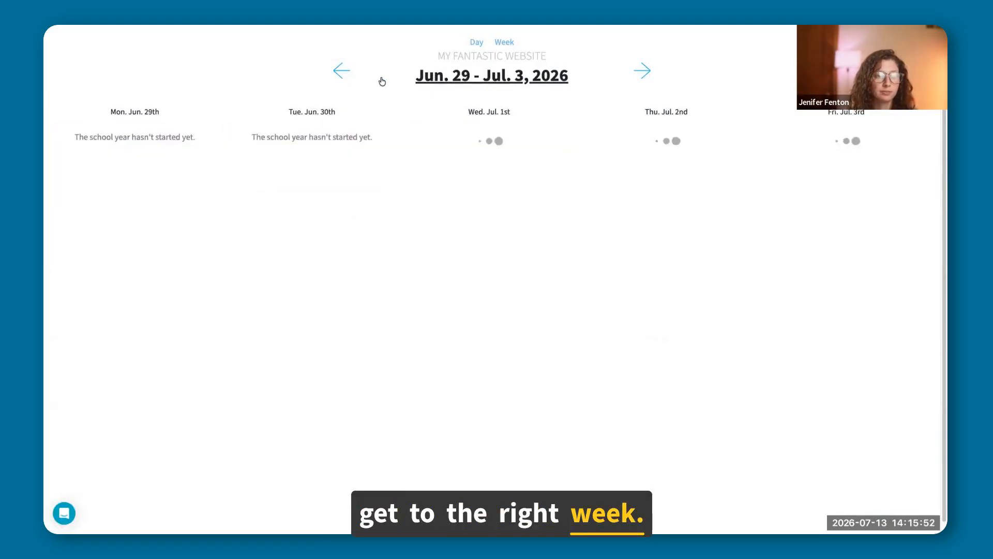
pyautogui.click(643, 70)
pyautogui.click(644, 70)
pyautogui.click(644, 71)
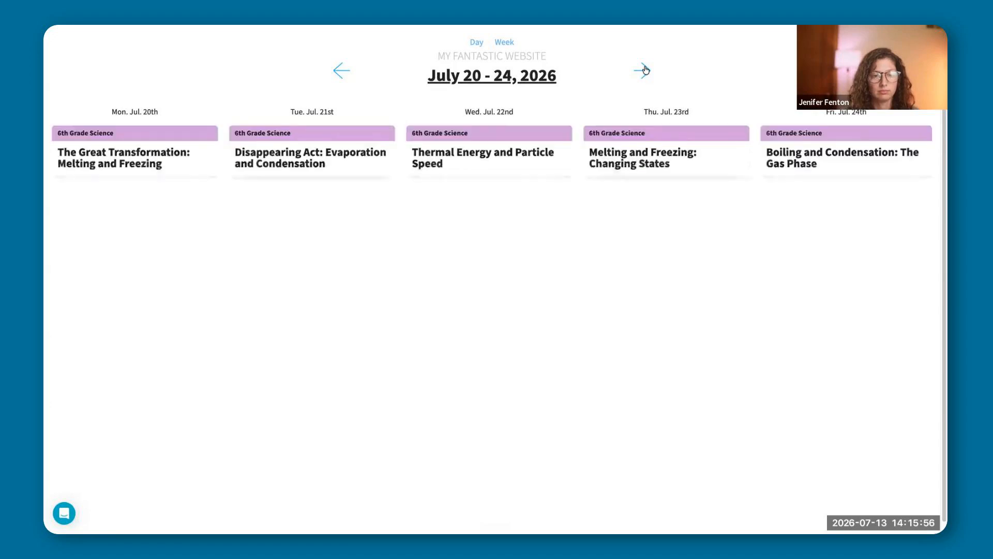
pyautogui.click(643, 71)
pyautogui.click(643, 70)
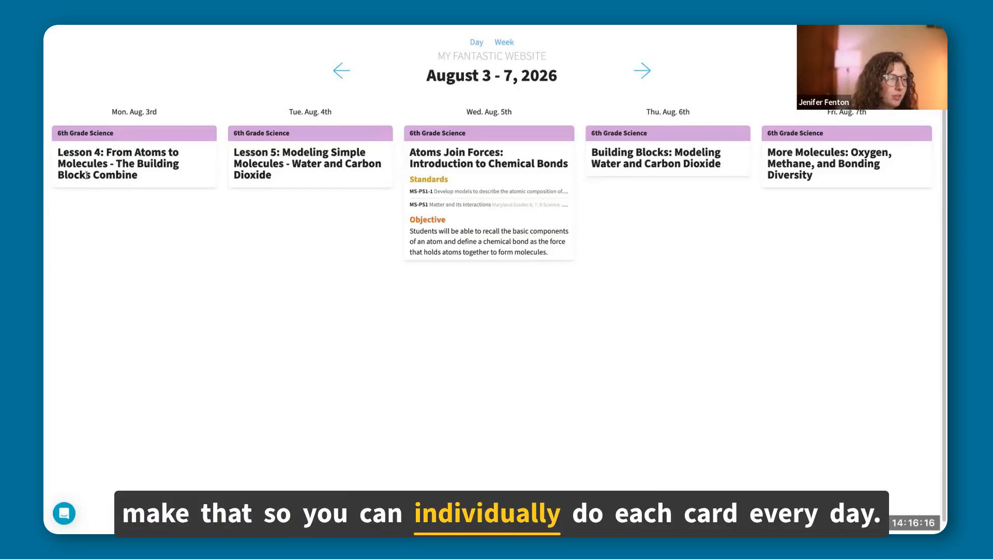
# Return to the planbook and set its background to the orange bubbles photo from a photo search for "science".
pyautogui.moveTo(67, 59)
pyautogui.click(98, 38)
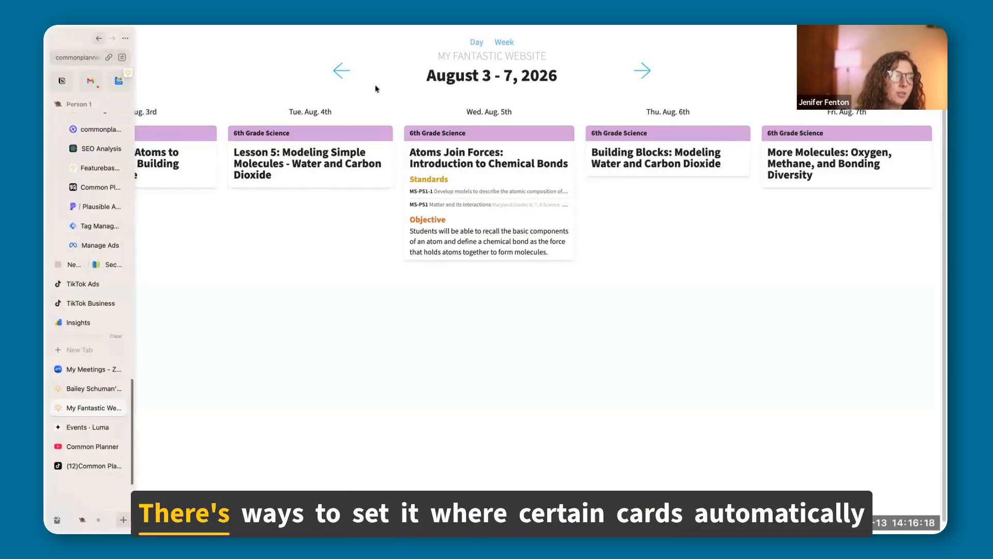
pyautogui.moveTo(101, 49)
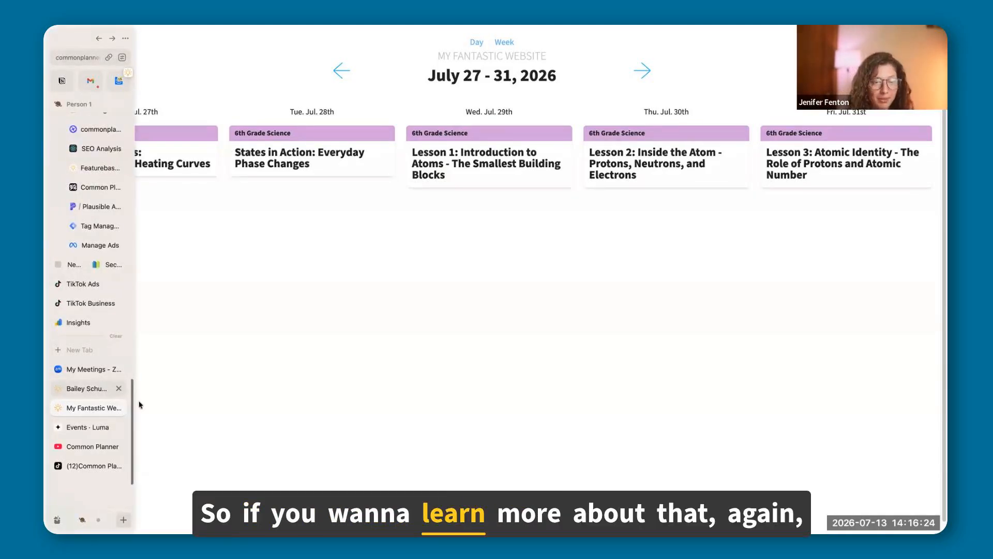
pyautogui.click(87, 388)
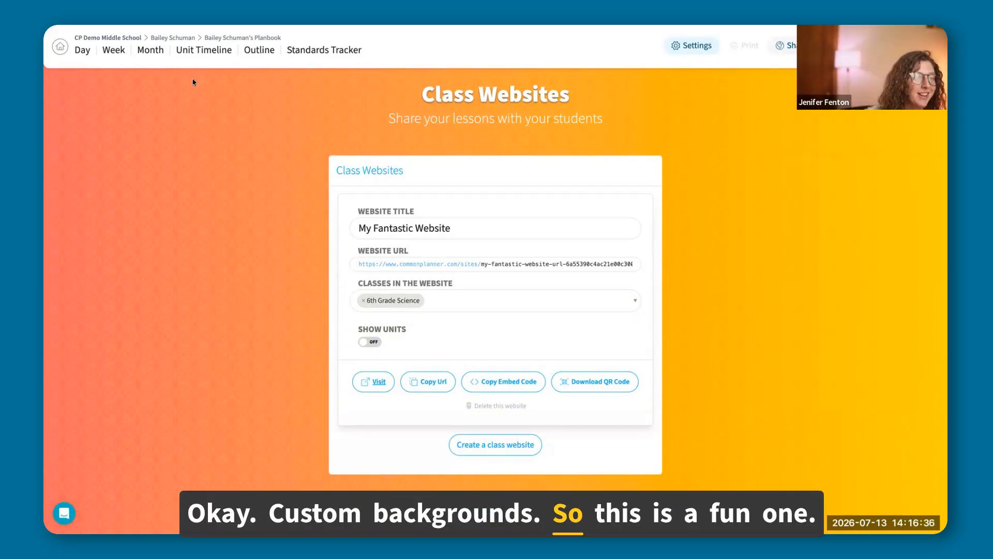
pyautogui.click(701, 47)
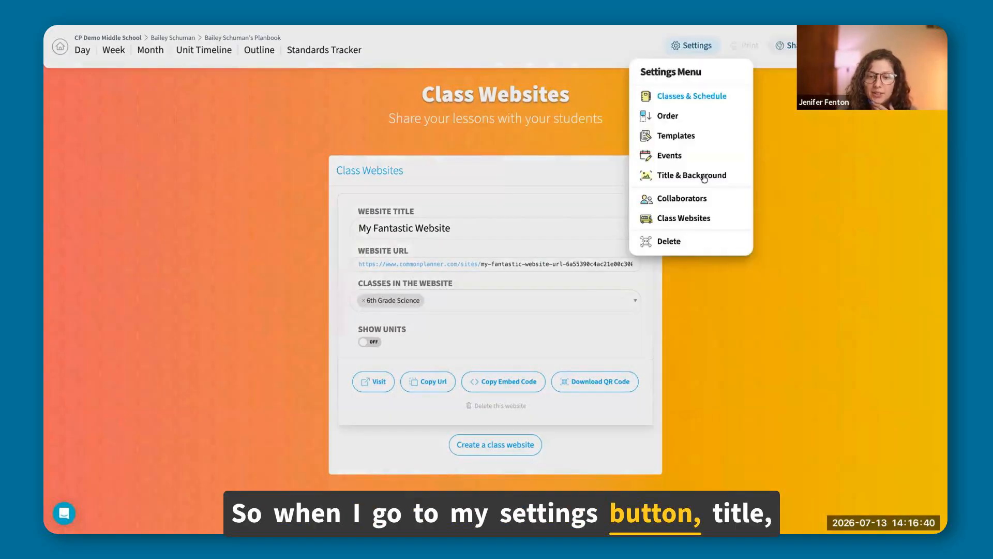
pyautogui.click(700, 174)
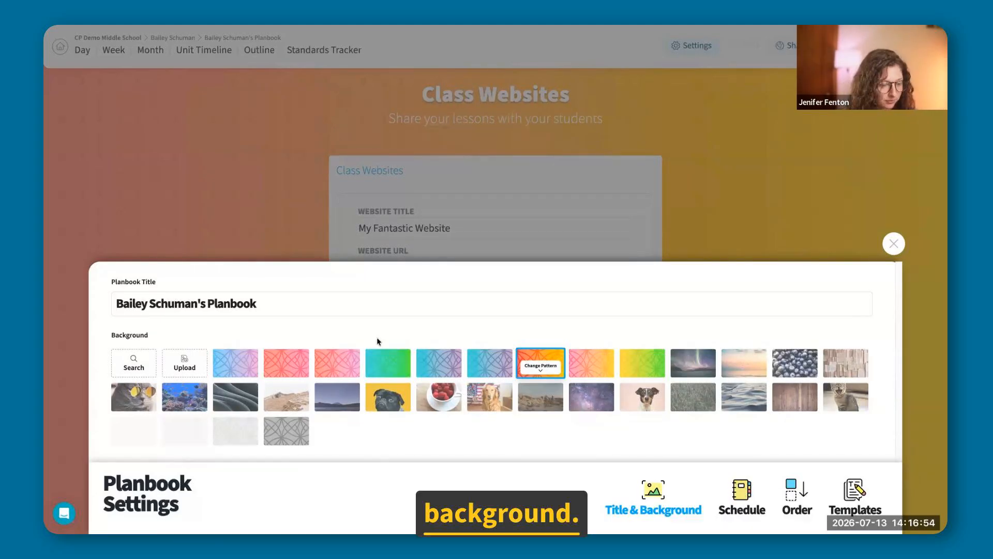
pyautogui.click(139, 367)
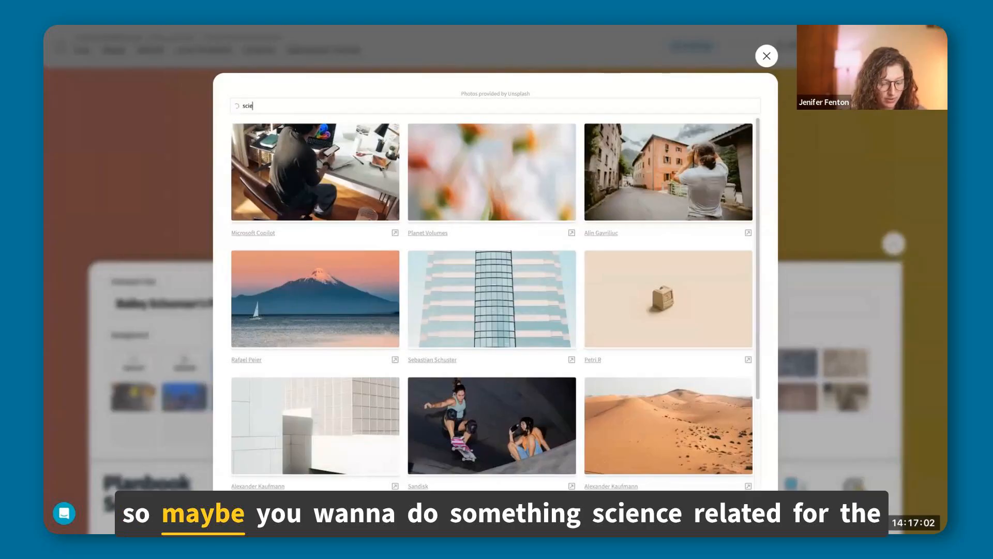
pyautogui.write('nce')
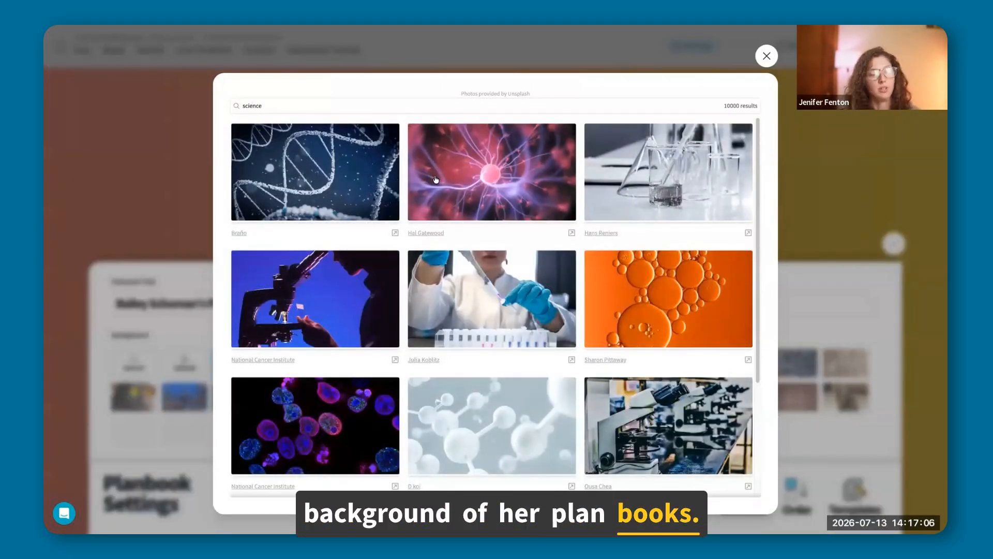
pyautogui.scroll(-2, 488, 304)
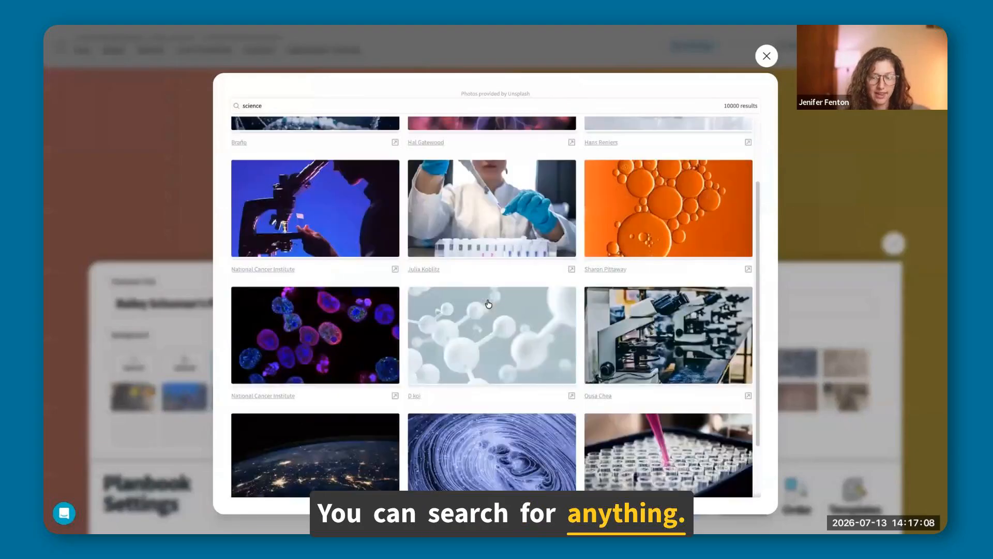
pyautogui.scroll(-2, 516, 378)
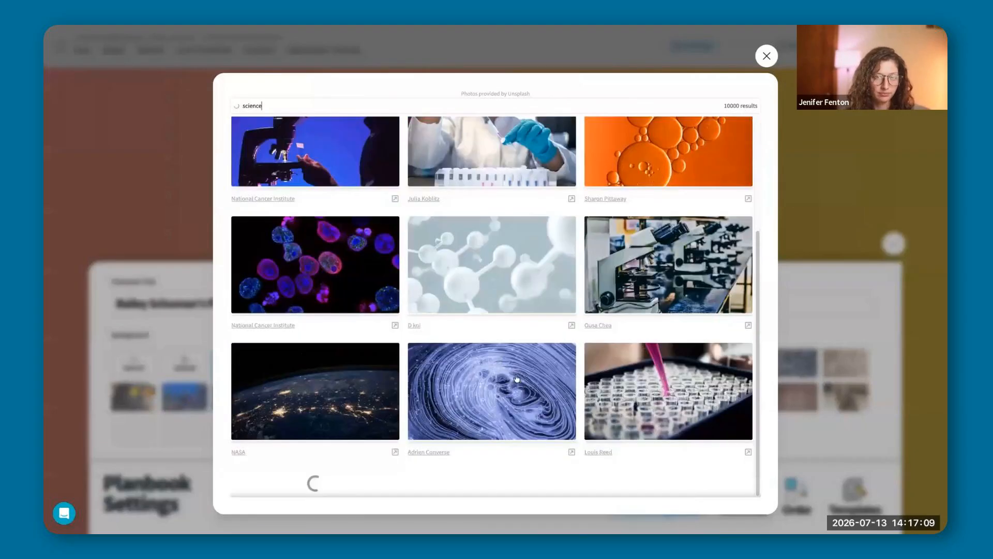
pyautogui.click(643, 167)
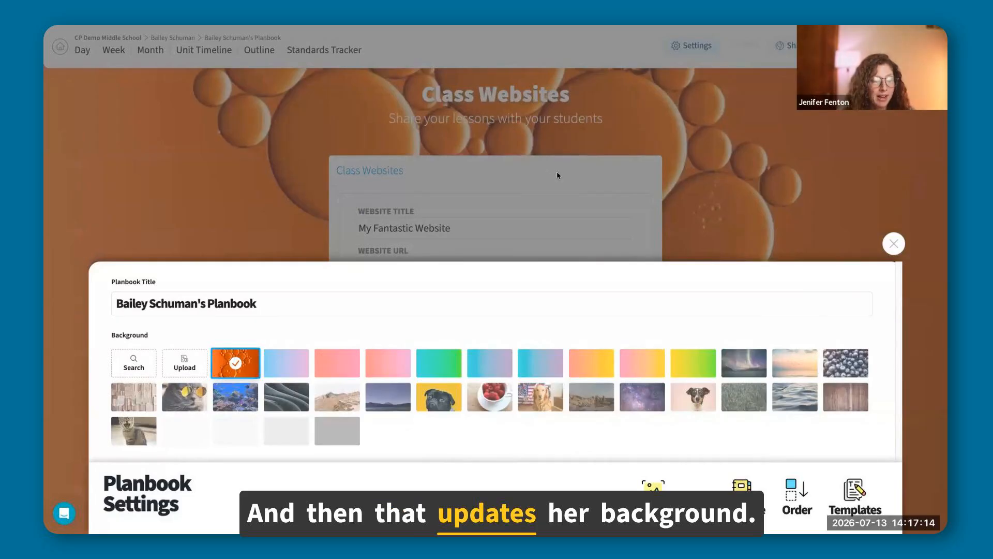
# View the background photo search and the file upload sources without choosing an image, and close the planbook settings.
pyautogui.click(126, 365)
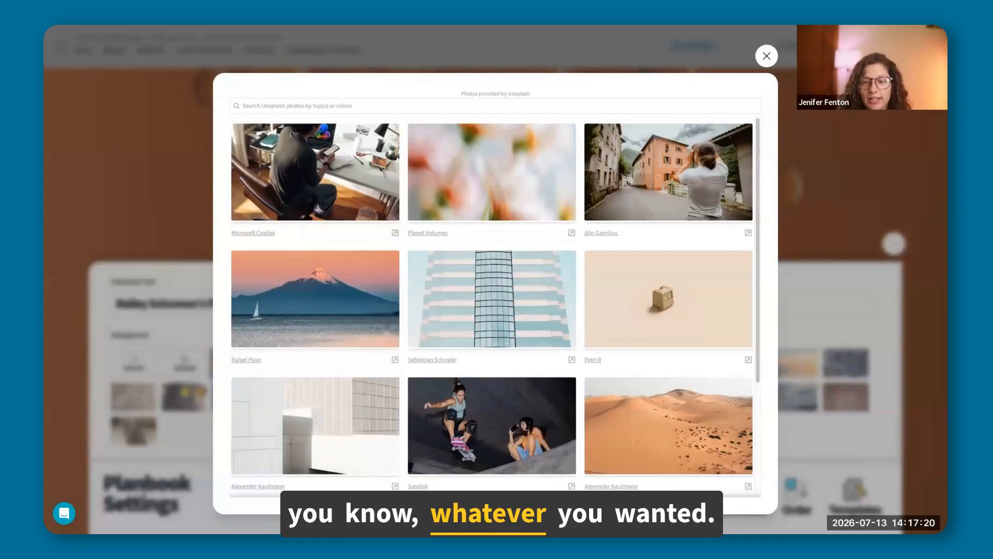
pyautogui.click(767, 57)
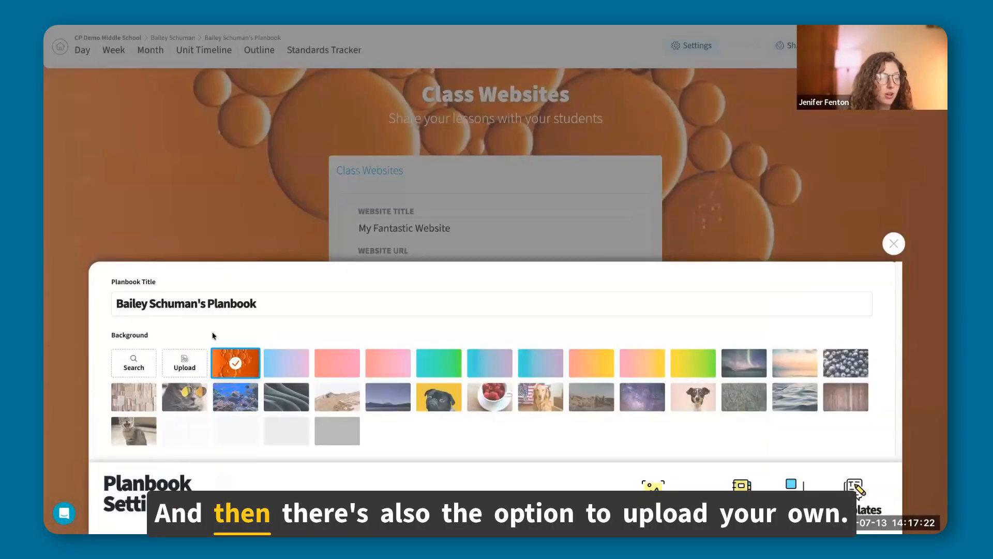
pyautogui.click(189, 367)
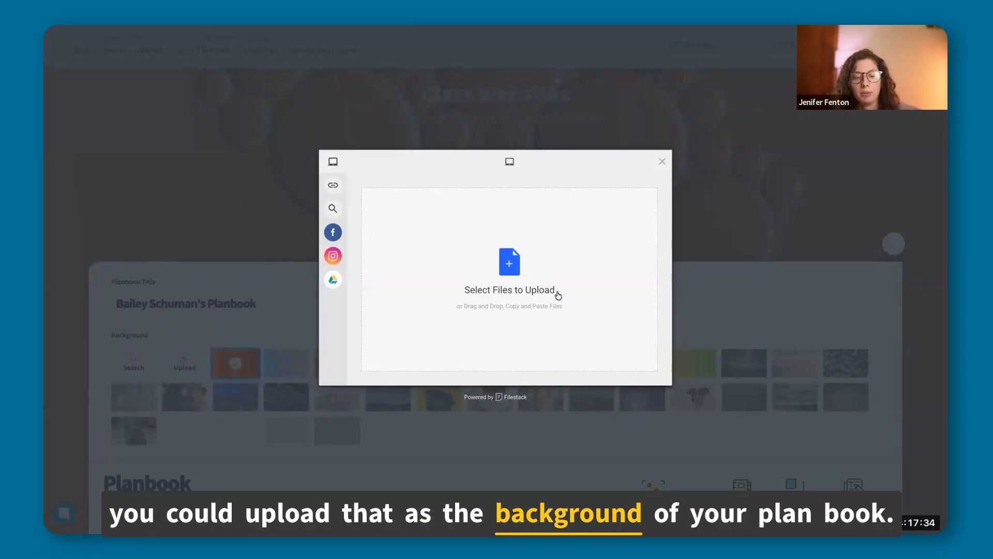
pyautogui.click(744, 209)
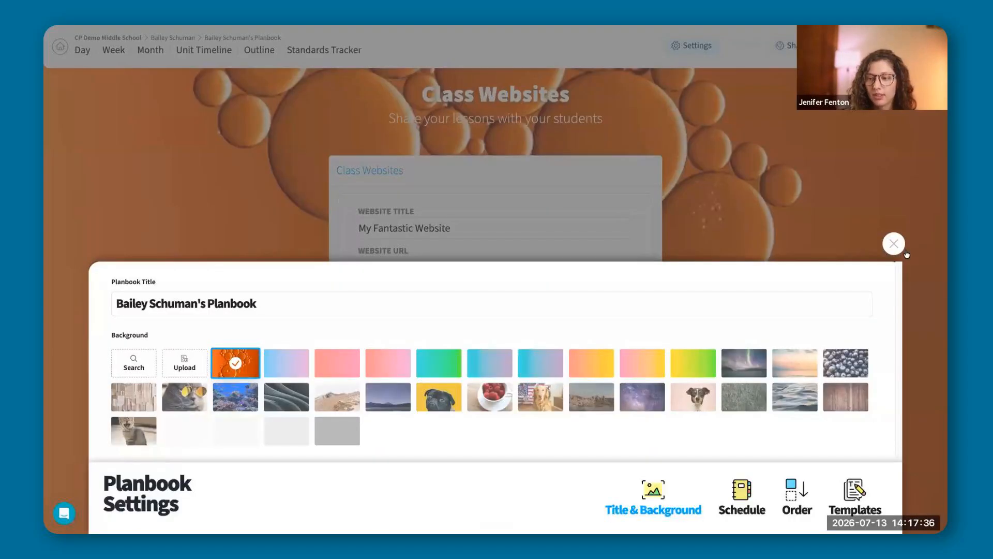
pyautogui.click(753, 97)
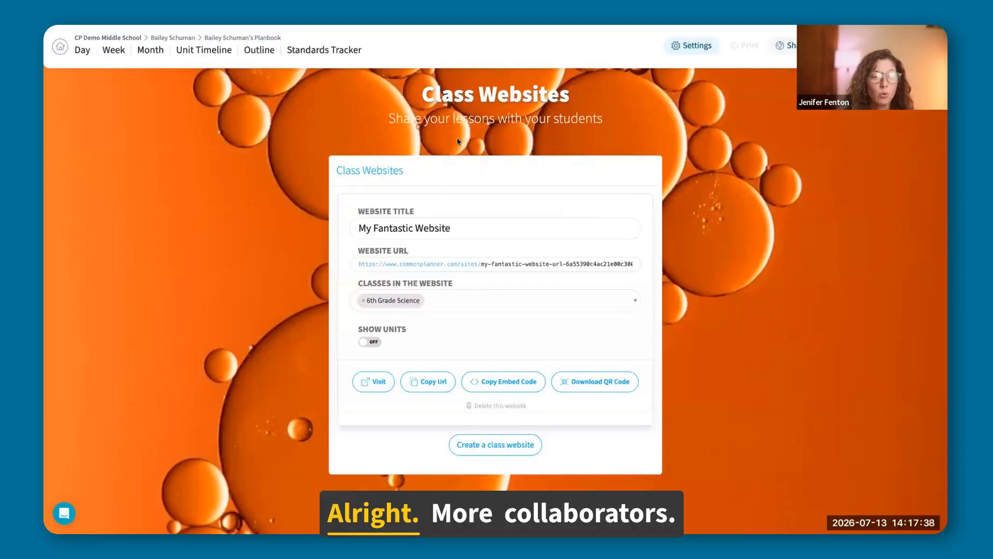
# Open the planbook's collaborator settings and view the email and permission options for collaborating with an individual.
pyautogui.click(693, 50)
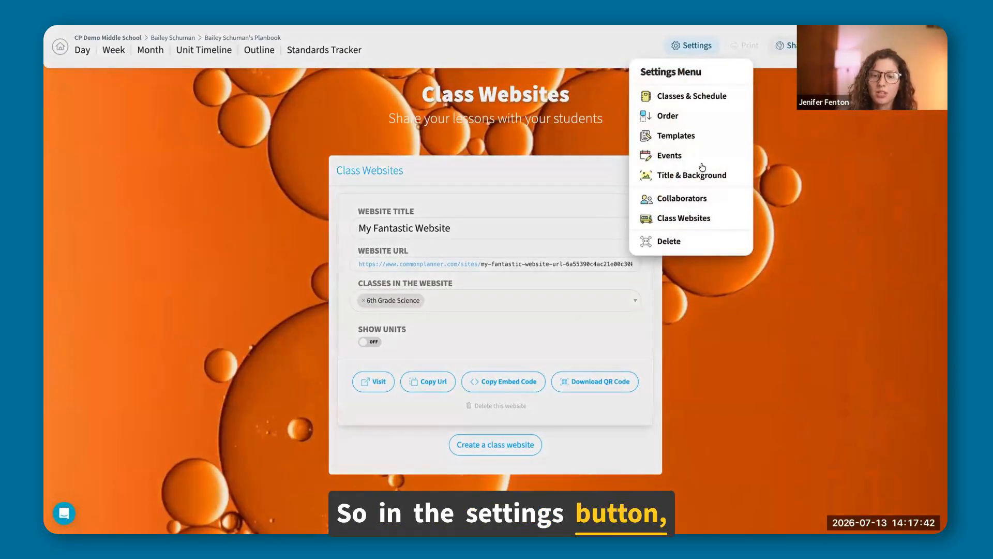
pyautogui.click(719, 200)
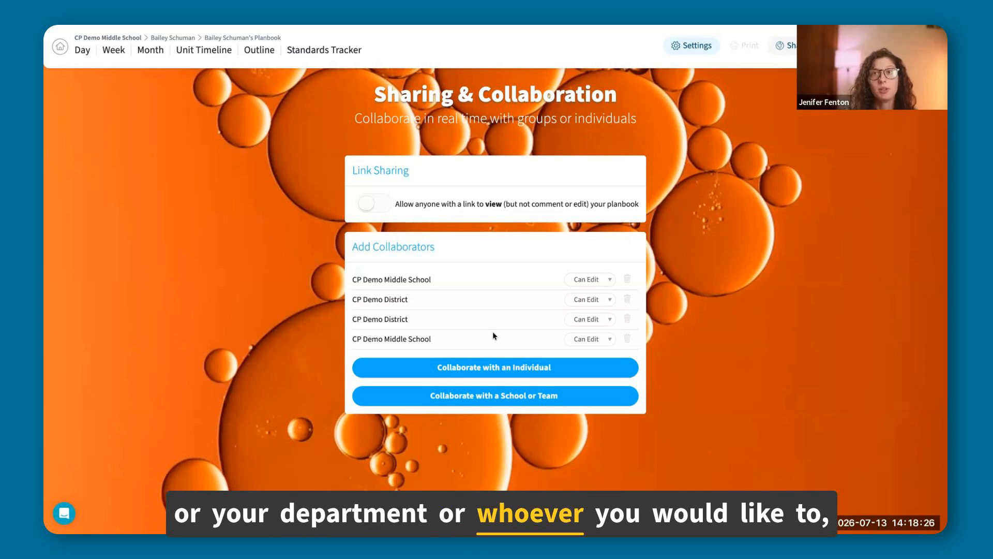
pyautogui.click(503, 373)
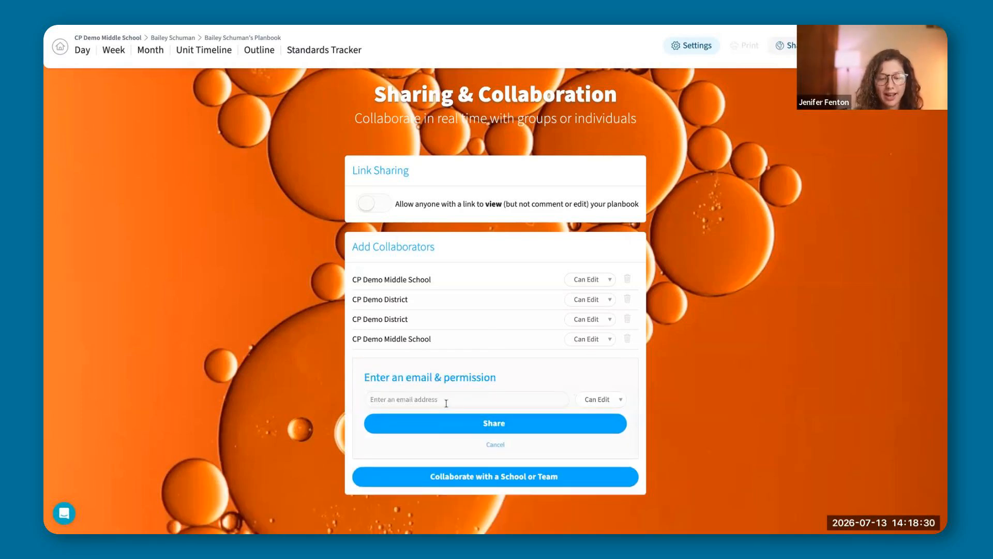
pyautogui.click(445, 404)
pyautogui.click(621, 400)
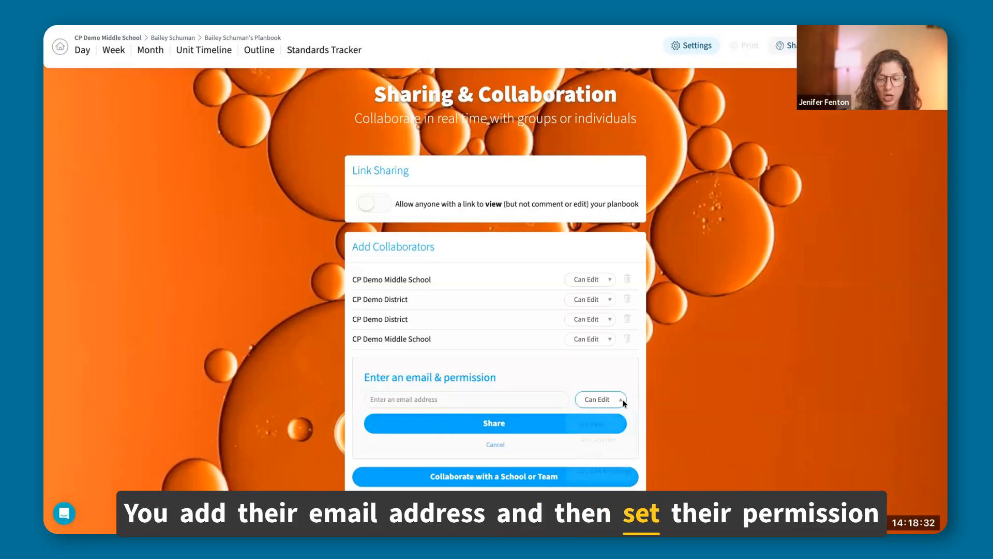
pyautogui.click(797, 377)
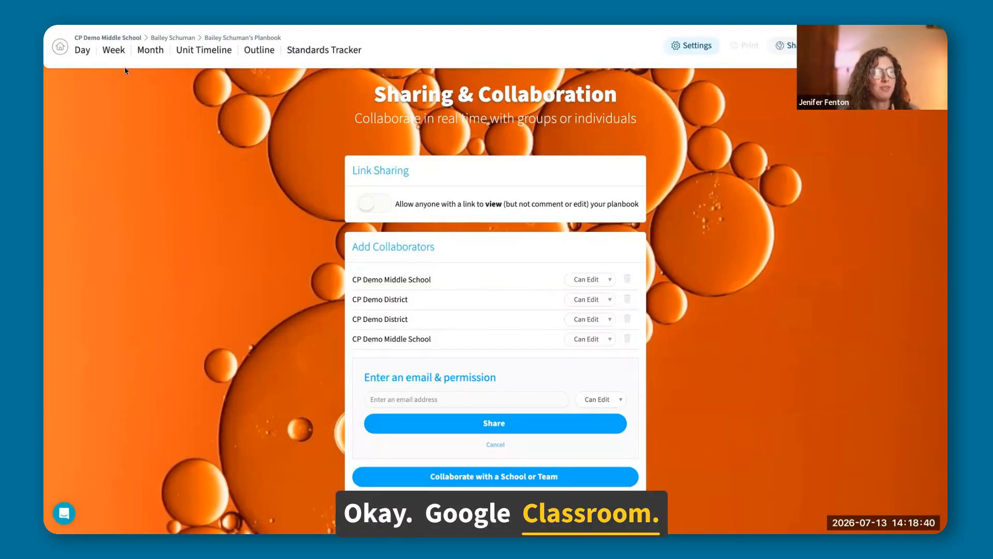
# Return to the planbook's August 3–7 week and add a Google Classroom card to the August 5 lesson, viewing the Google Classroom setup.
pyautogui.click(114, 49)
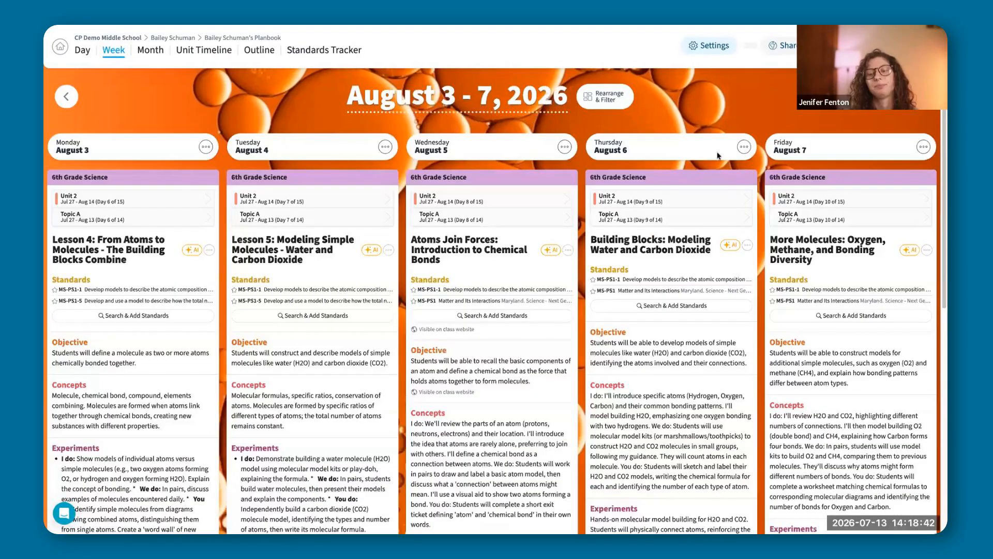
pyautogui.scroll(-3, 776, 150)
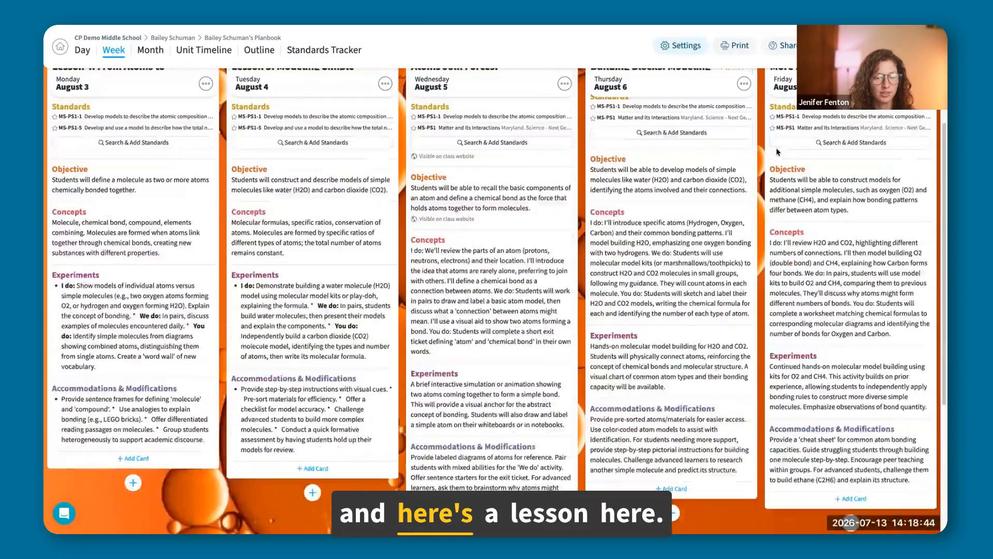
pyautogui.scroll(-1, 600, 419)
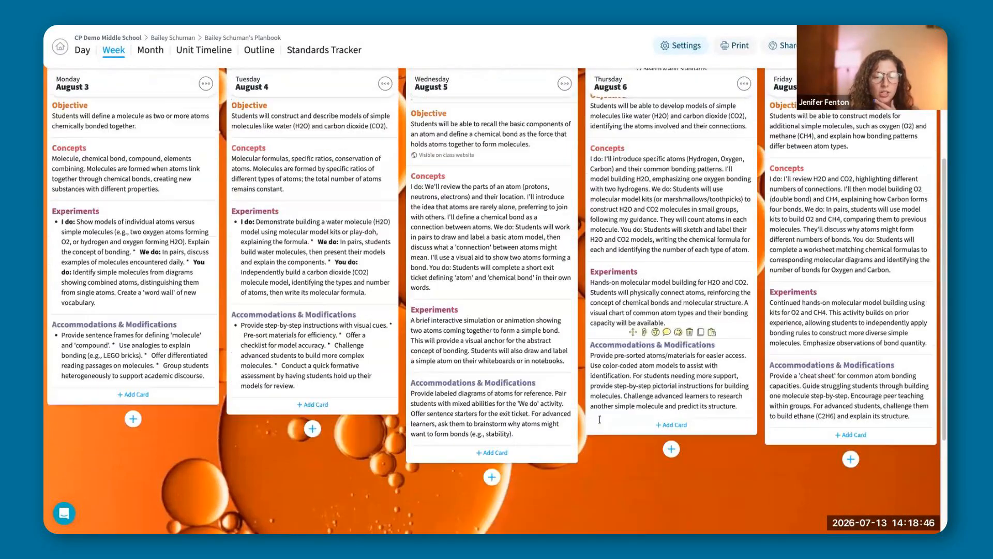
pyautogui.click(481, 453)
pyautogui.scroll(-2, 552, 365)
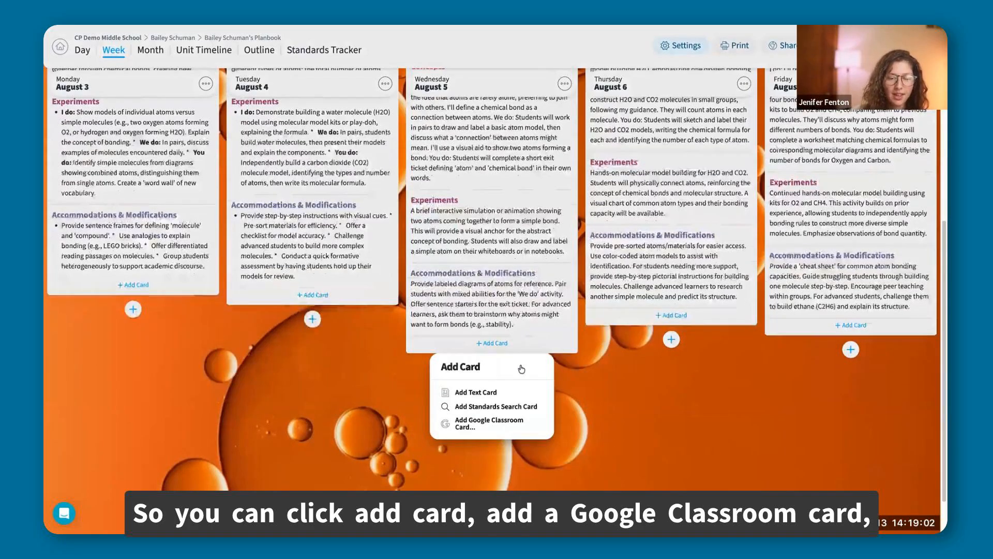
pyautogui.click(489, 368)
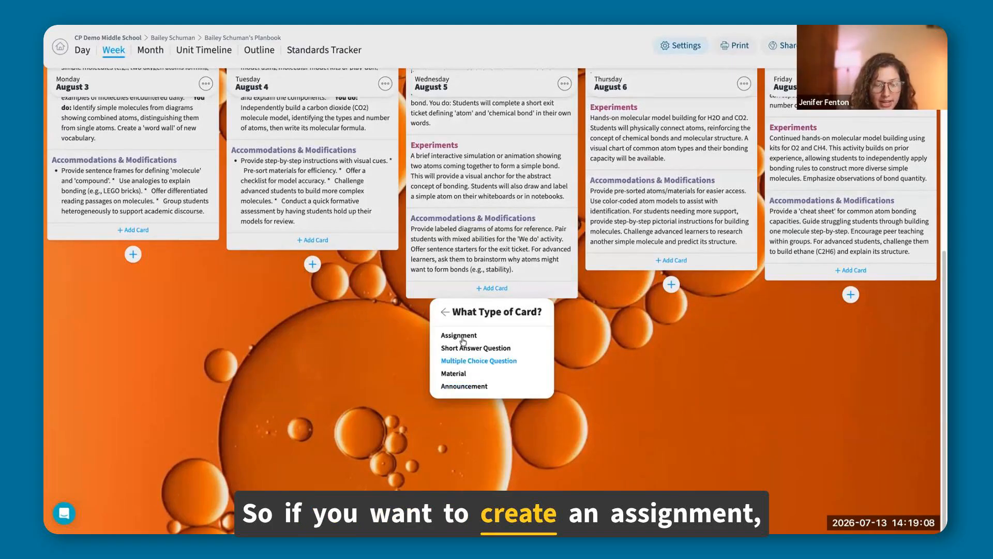
pyautogui.click(535, 347)
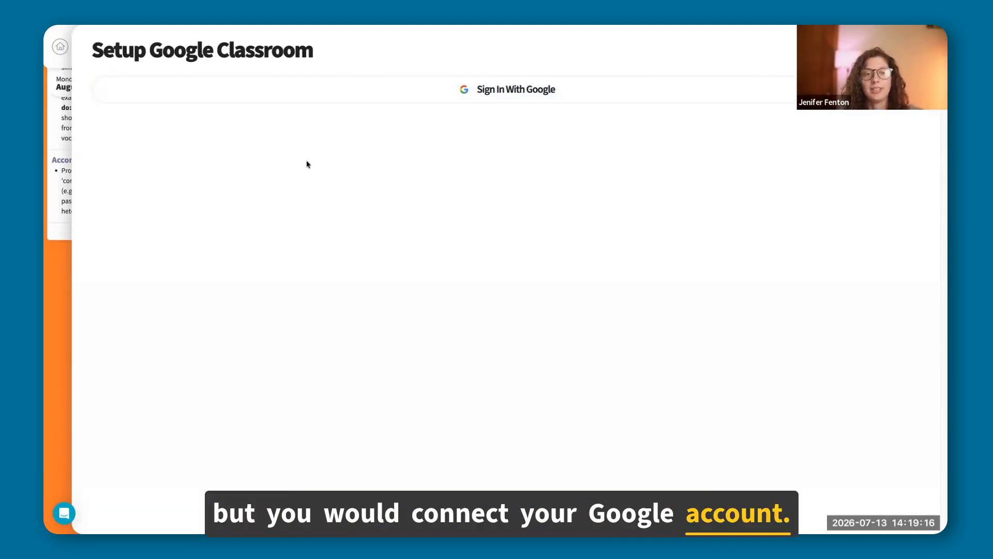
pyautogui.click(444, 89)
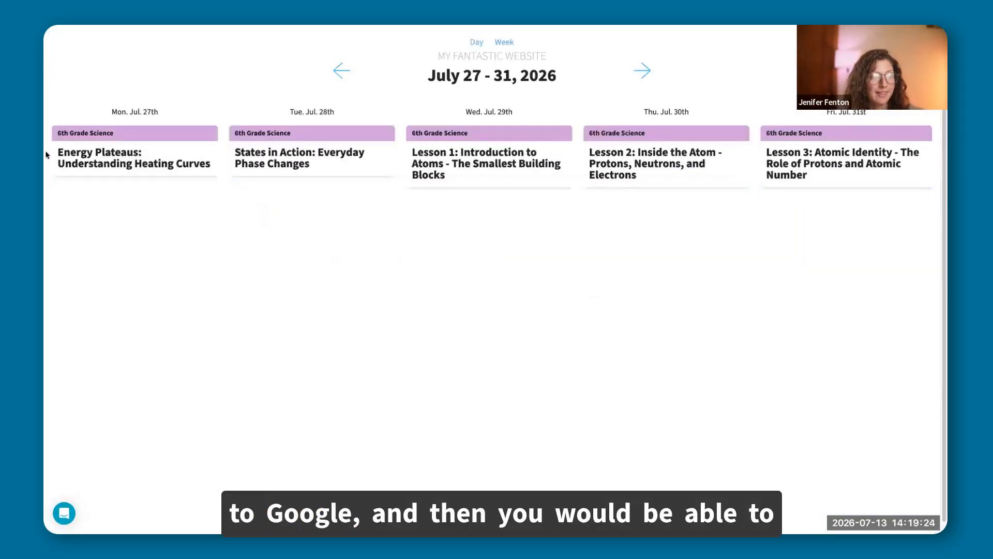
pyautogui.moveTo(46, 142)
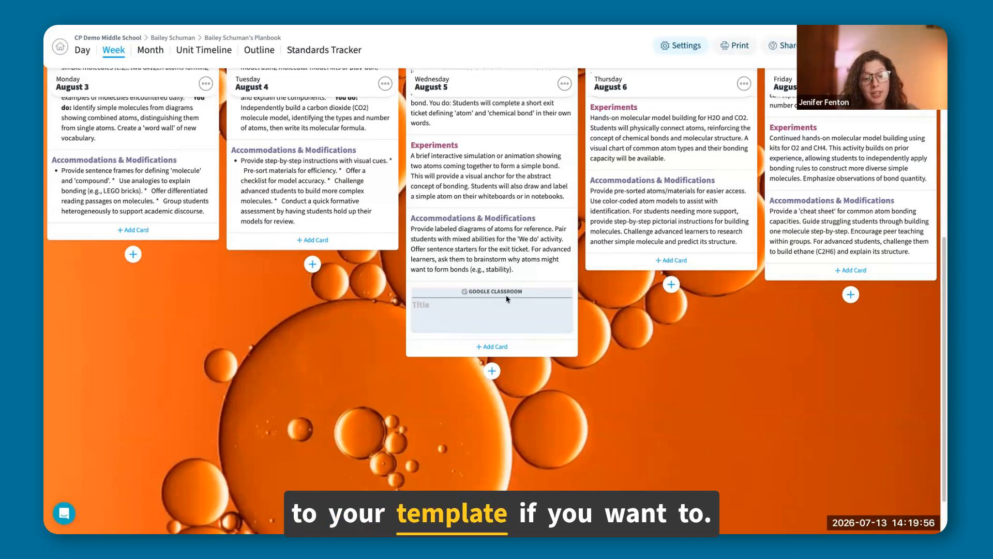
pyautogui.moveTo(519, 302)
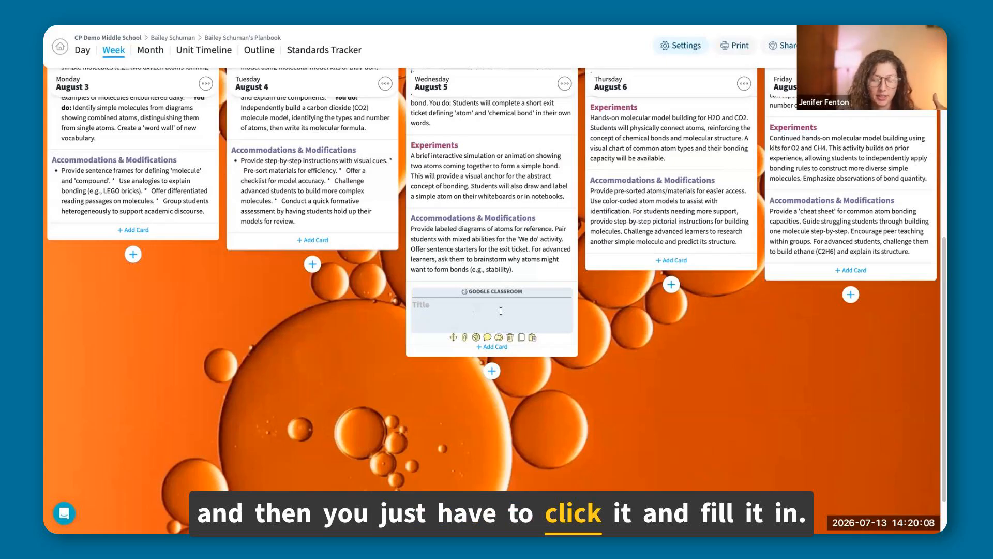
# Review the Google Classroom card types offered for the August 6 lesson and close the choices.
pyautogui.click(675, 261)
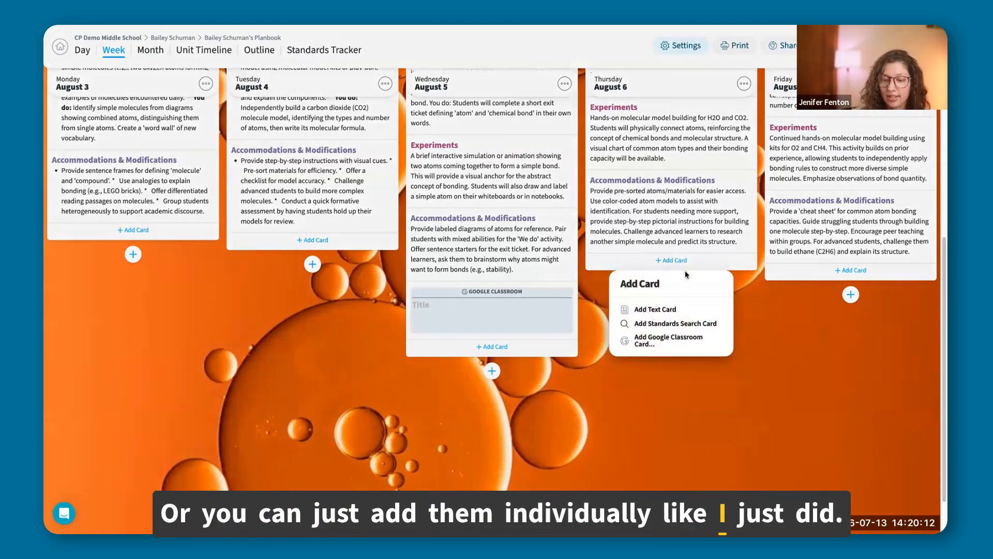
pyautogui.click(668, 340)
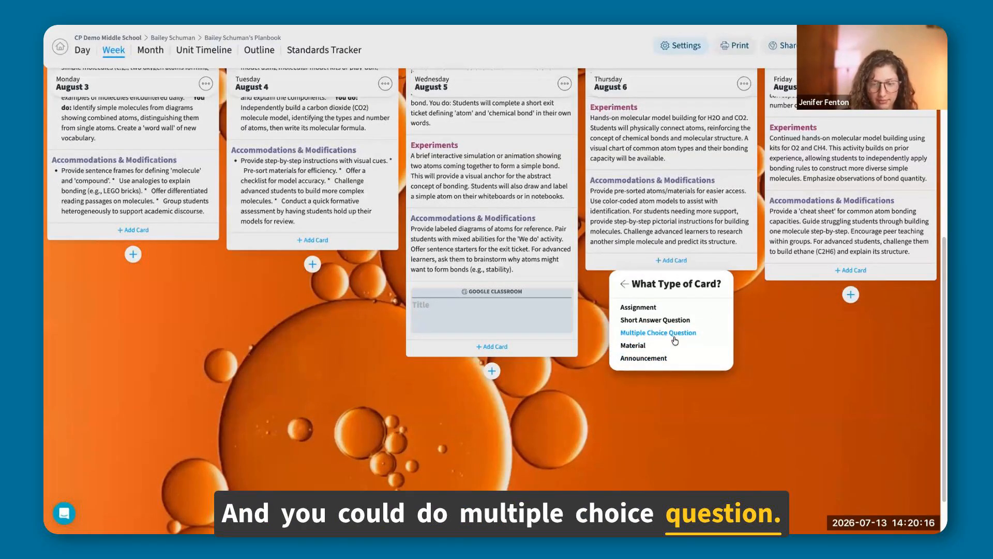
pyautogui.scroll(2, 763, 292)
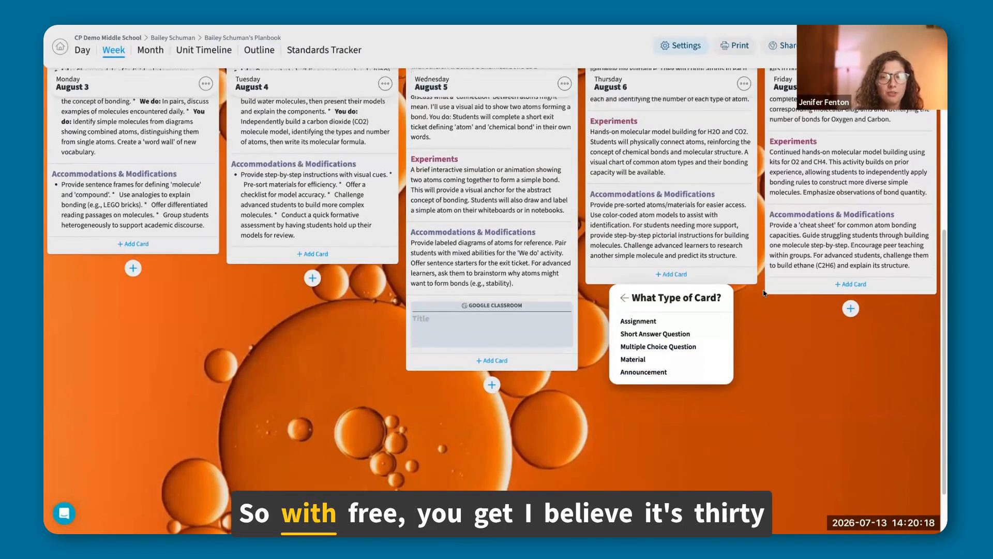
pyautogui.scroll(1, 764, 292)
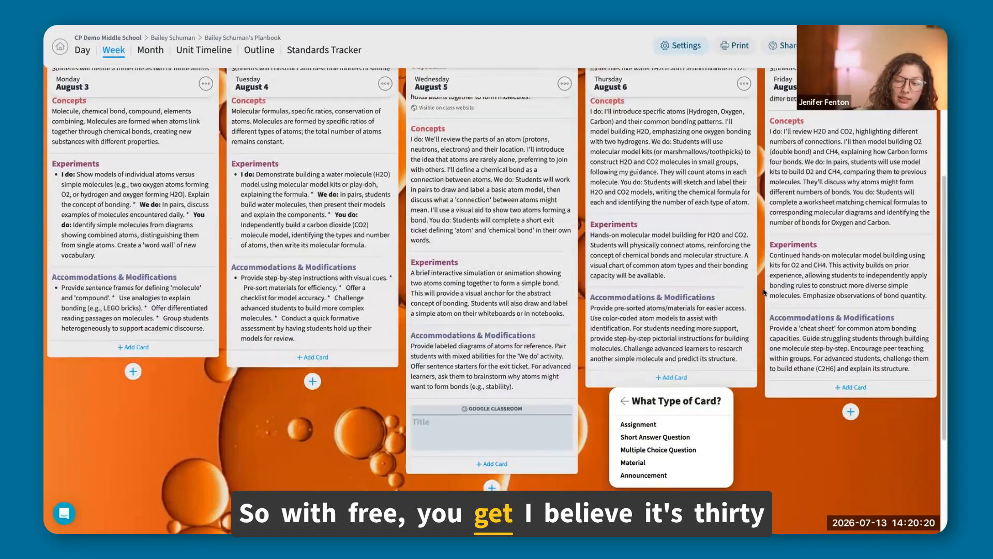
pyautogui.scroll(5, 797, 305)
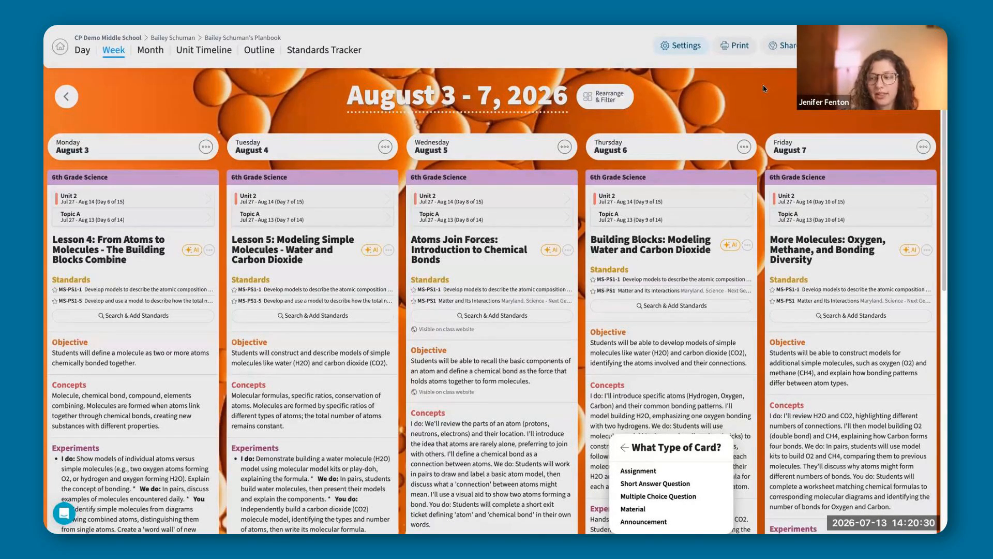
pyautogui.click(789, 109)
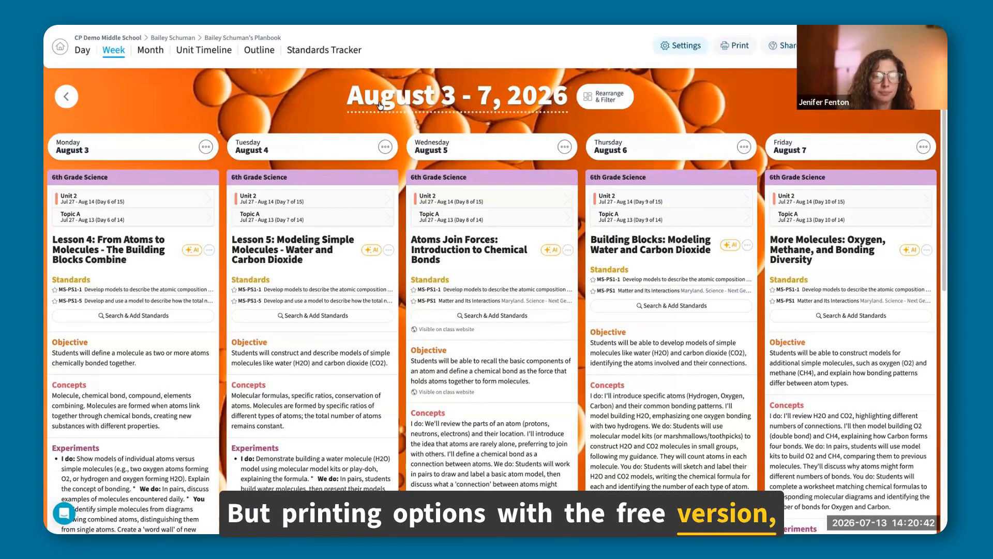
# View the print or download option among the August 4 lesson's actions and close the list.
pyautogui.scroll(-1, 361, 229)
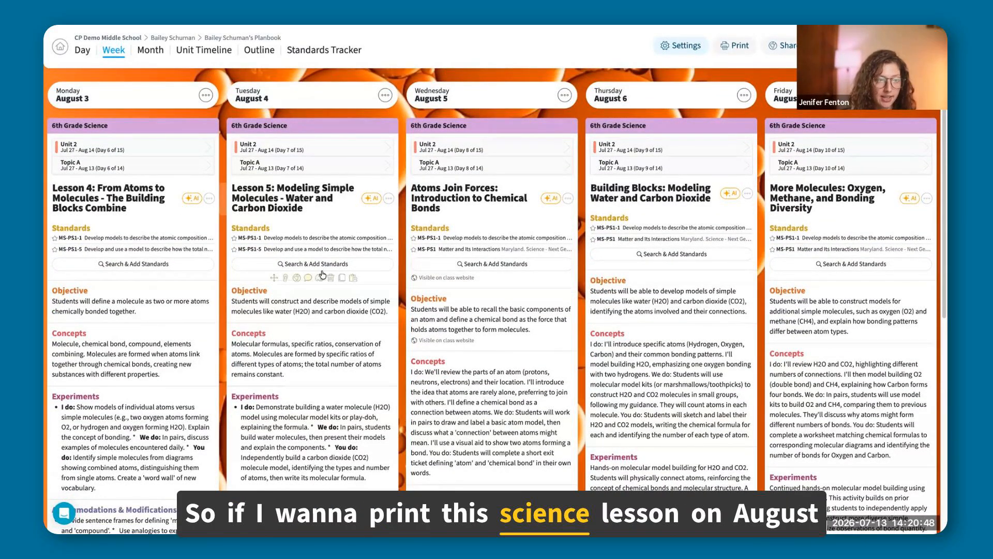
pyautogui.click(389, 198)
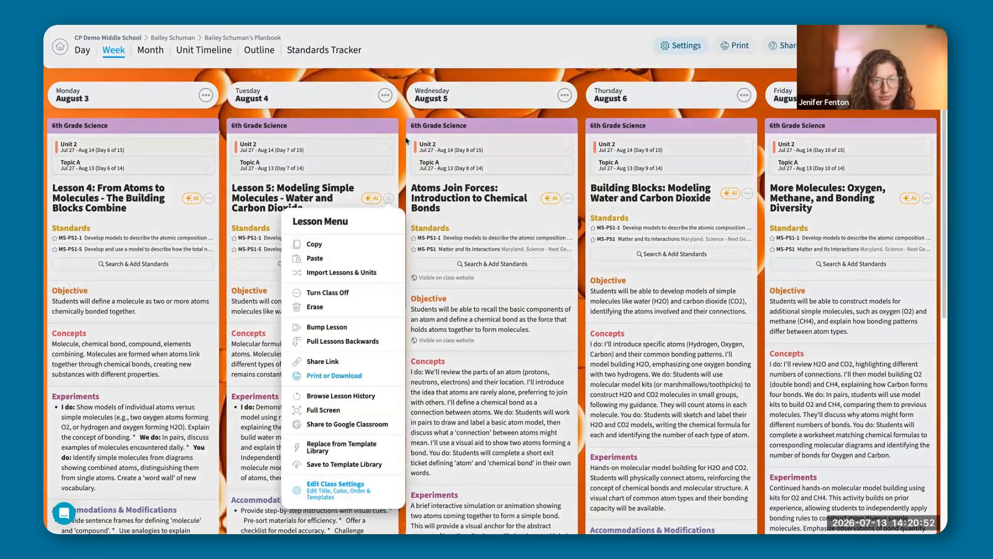
pyautogui.click(495, 120)
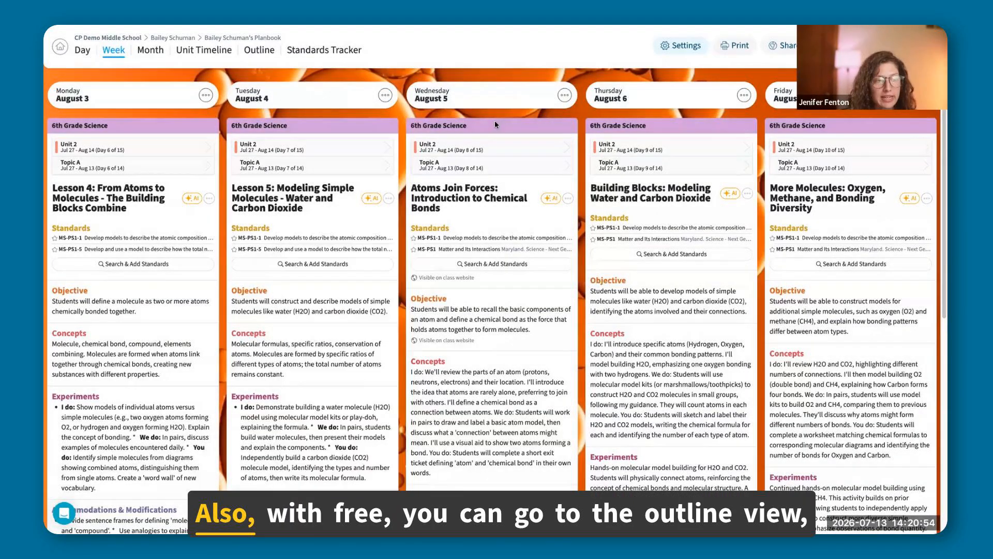
# Open the 6th Grade Science class outline, view its print or download settings, and close them without printing.
pyautogui.click(254, 52)
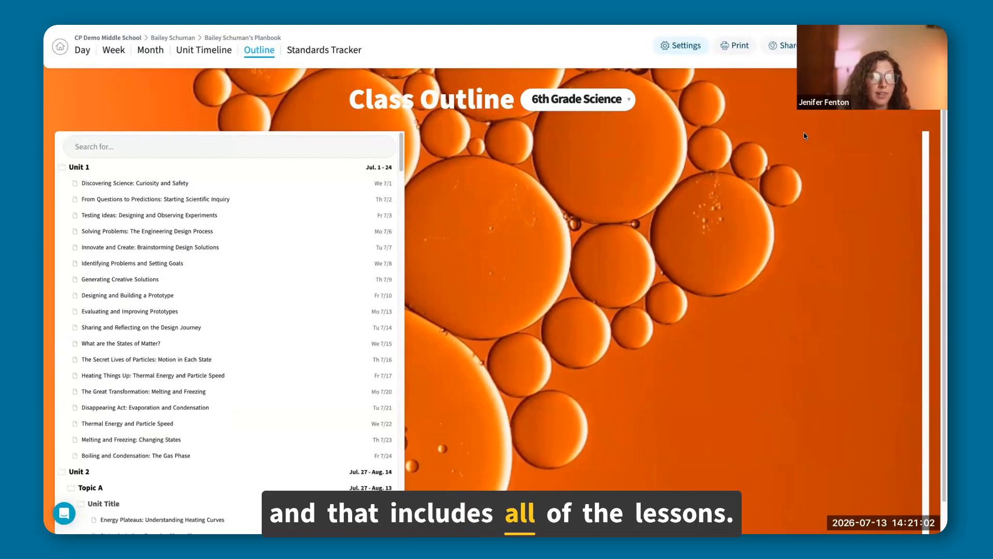
pyautogui.click(741, 47)
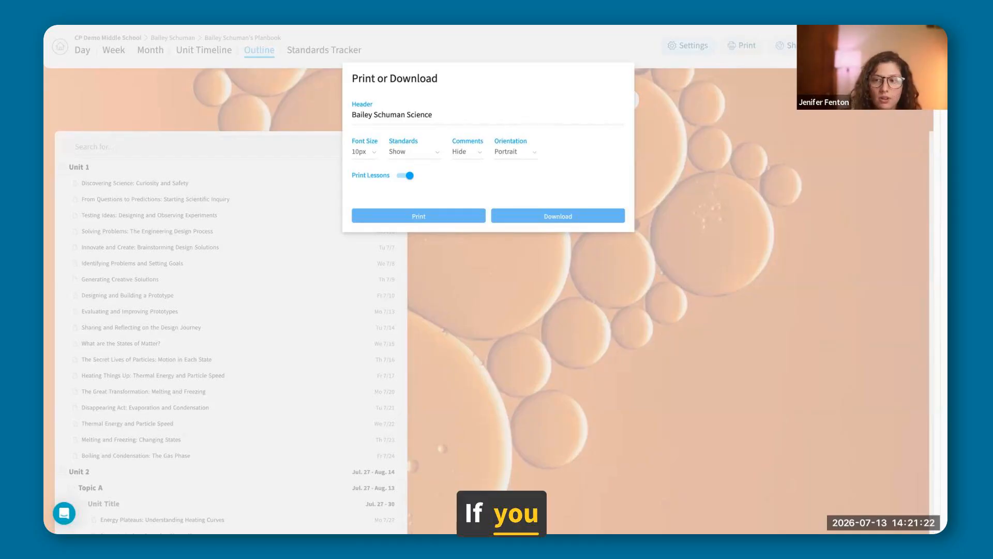
pyautogui.click(232, 88)
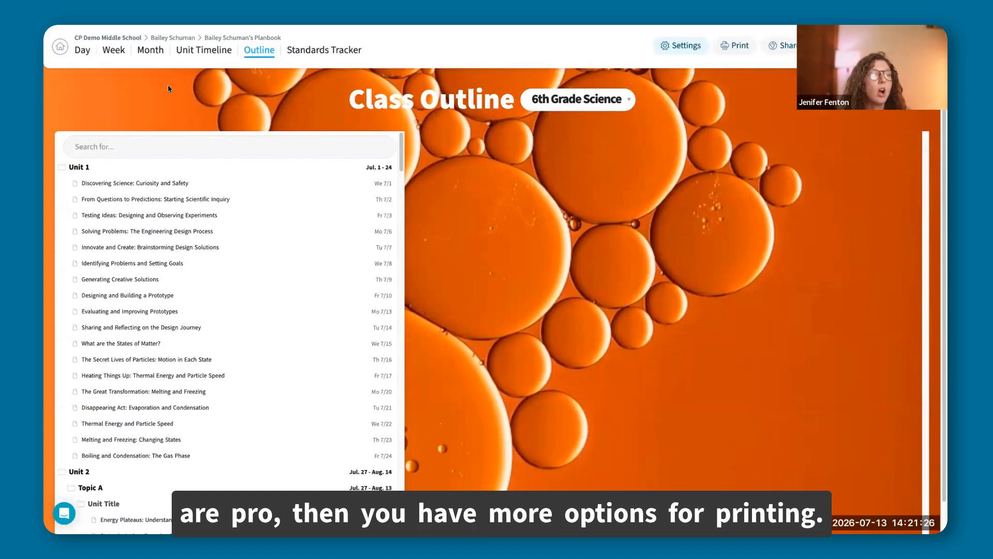
# Look through the Wednesday, August 5 day view and its whole-day actions, including print or download, and return to the week view.
pyautogui.click(114, 54)
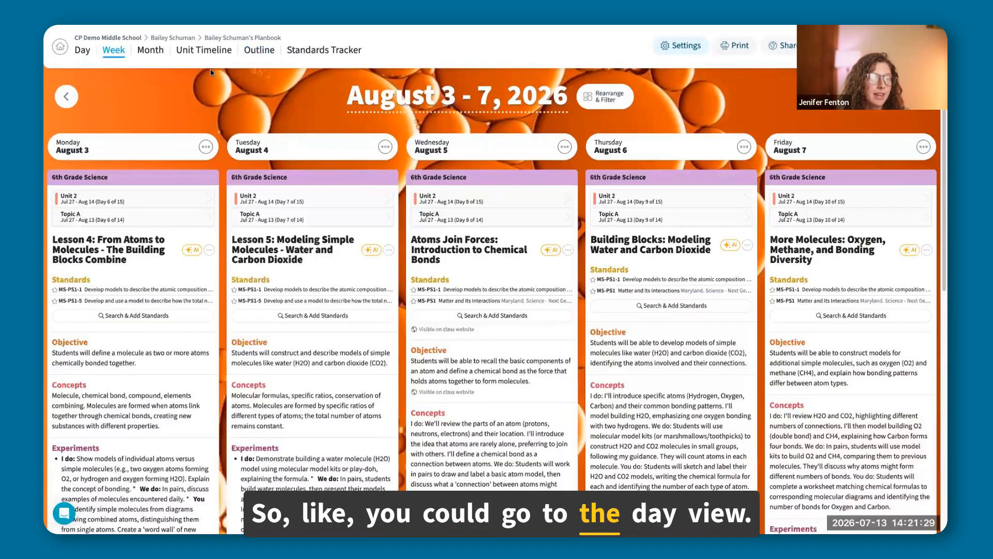
pyautogui.click(83, 50)
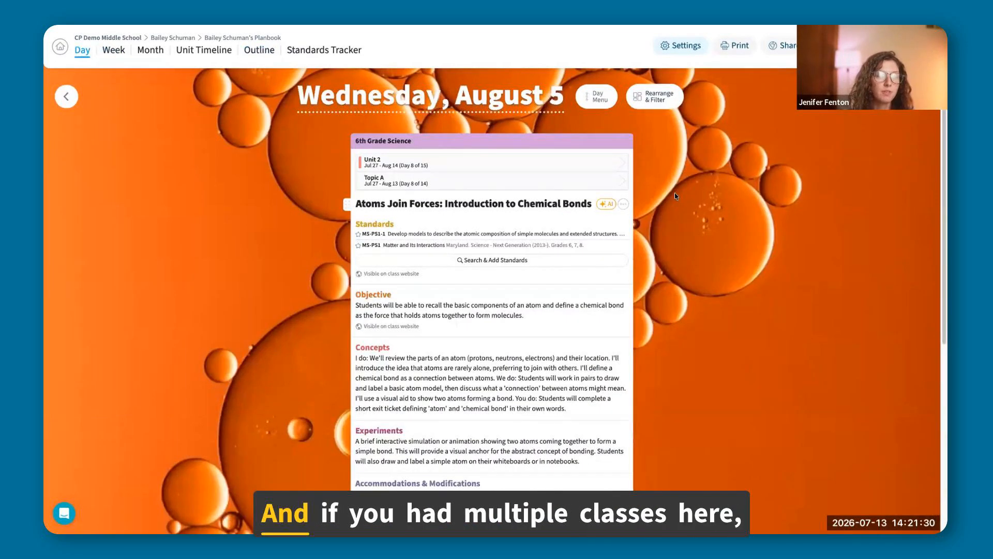
pyautogui.scroll(-5, 674, 192)
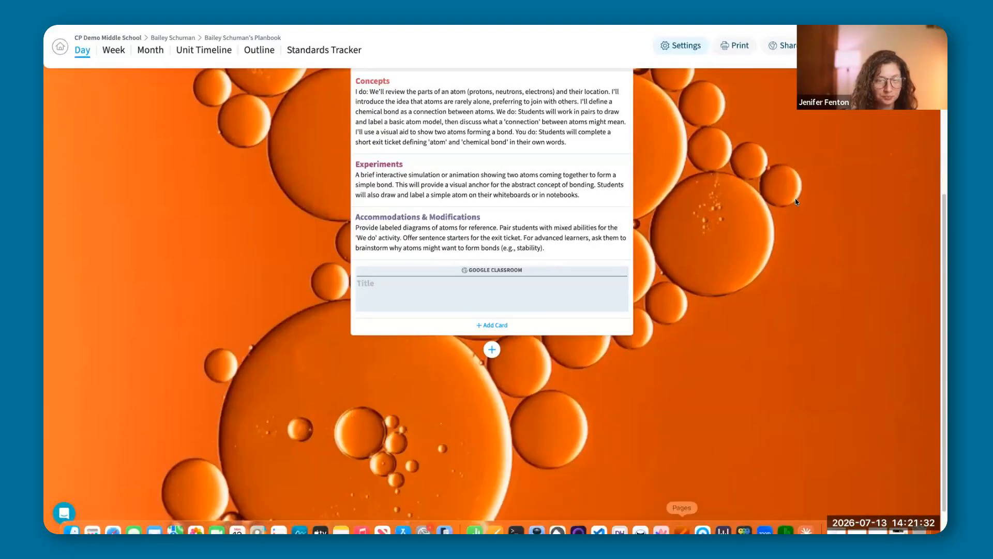
pyautogui.scroll(5, 585, 148)
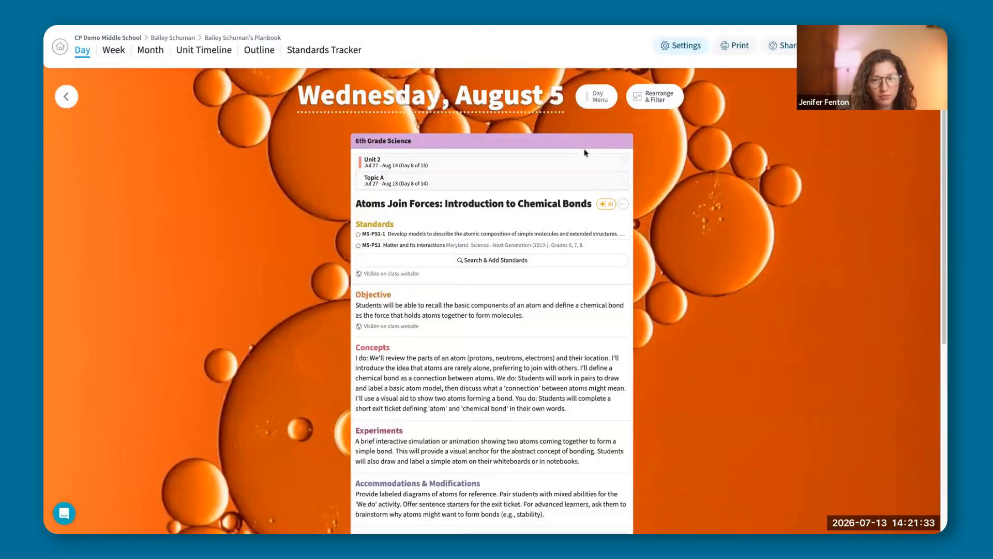
pyautogui.click(604, 103)
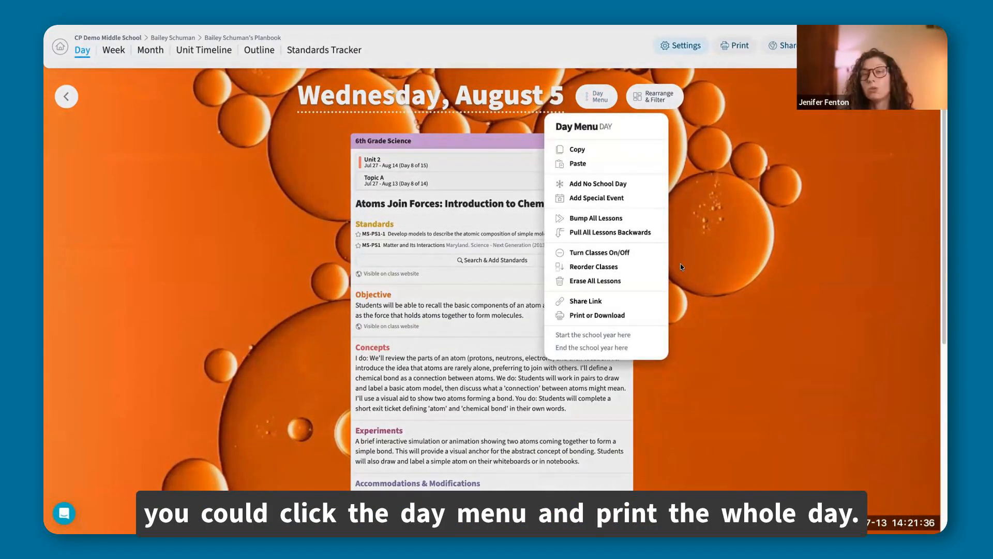
pyautogui.click(118, 41)
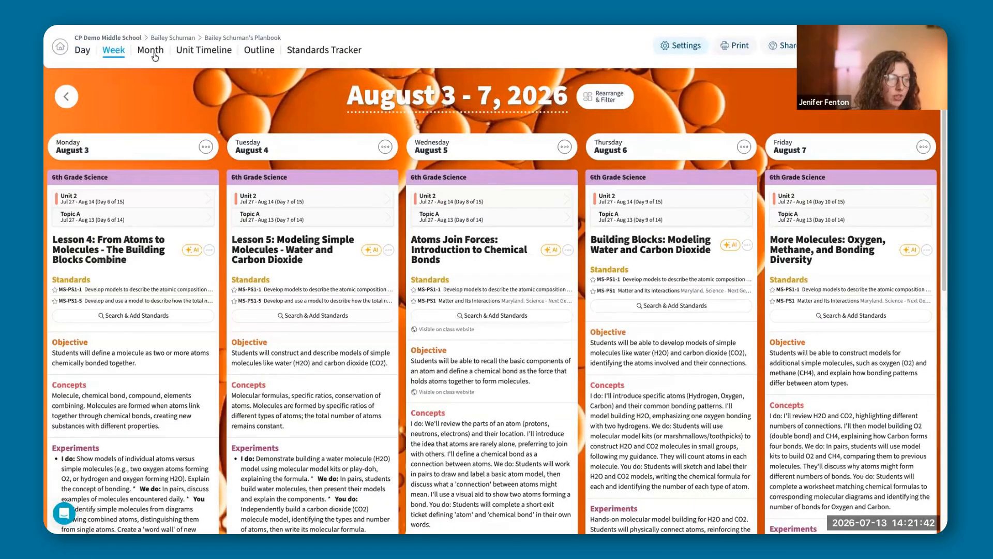
# View the August 2026 month calendar, return to the August 3–7 week, and review its print or download settings without printing.
pyautogui.click(151, 51)
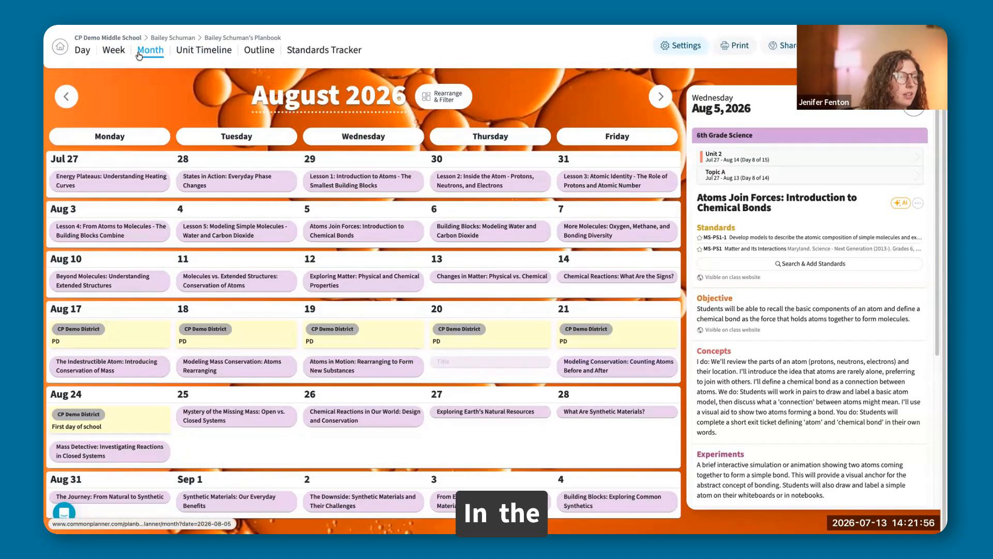
pyautogui.click(110, 52)
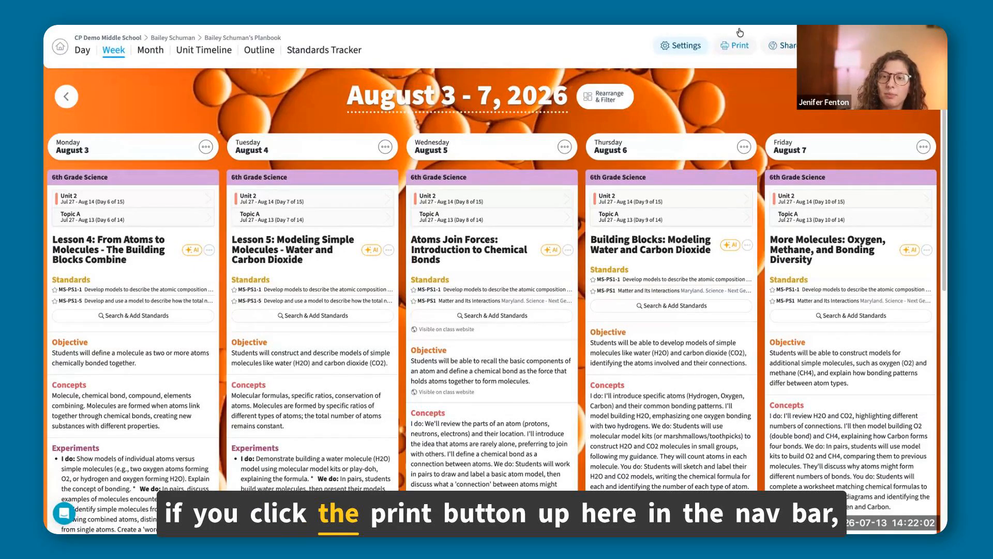
pyautogui.click(737, 45)
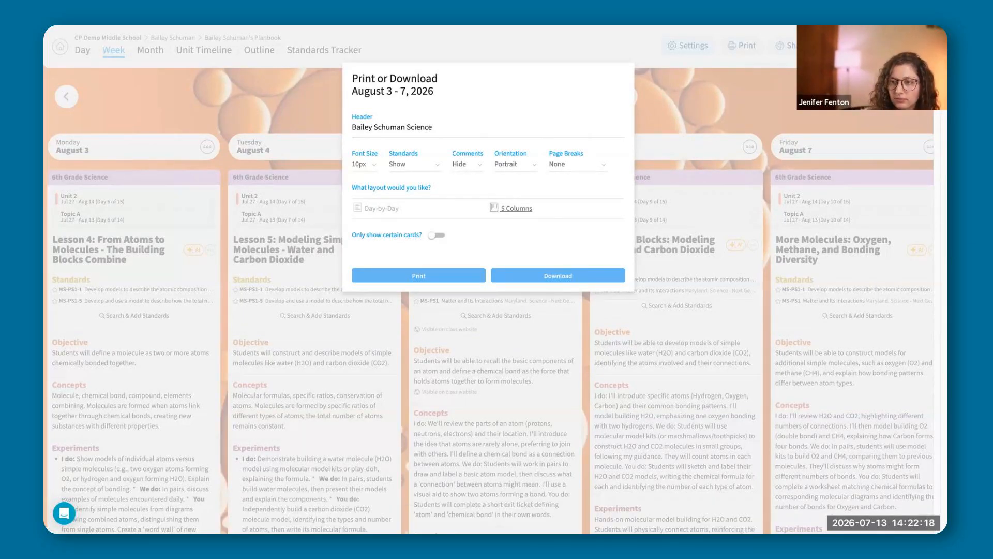
pyautogui.click(691, 113)
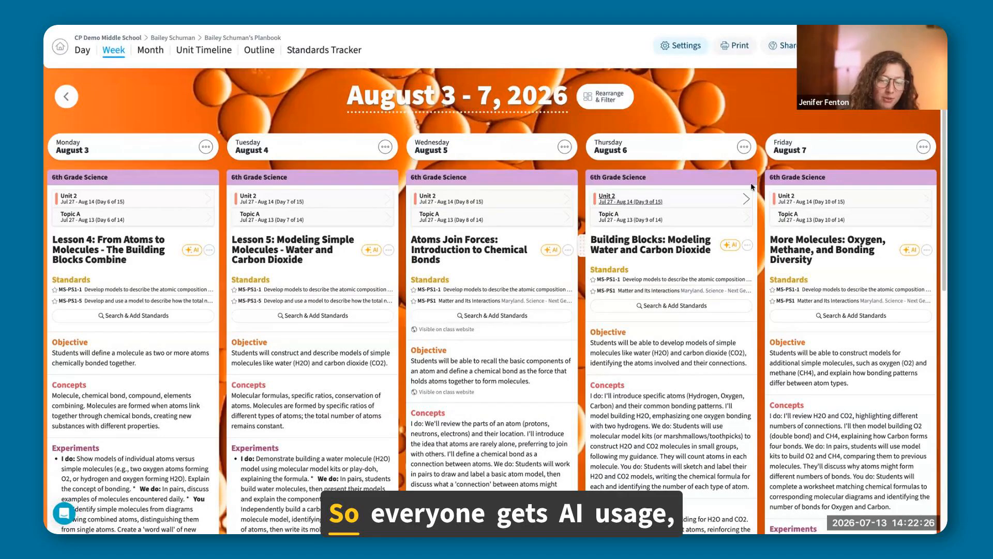
# Open the AI prompt and its suggestions for the August 5 lesson on chemical bonds.
pyautogui.scroll(-1, 754, 185)
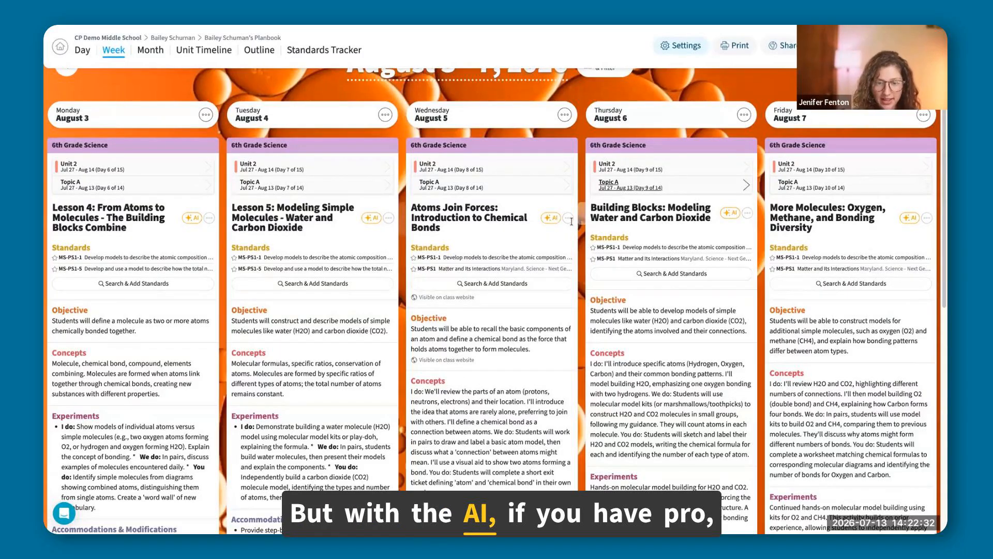
pyautogui.click(555, 220)
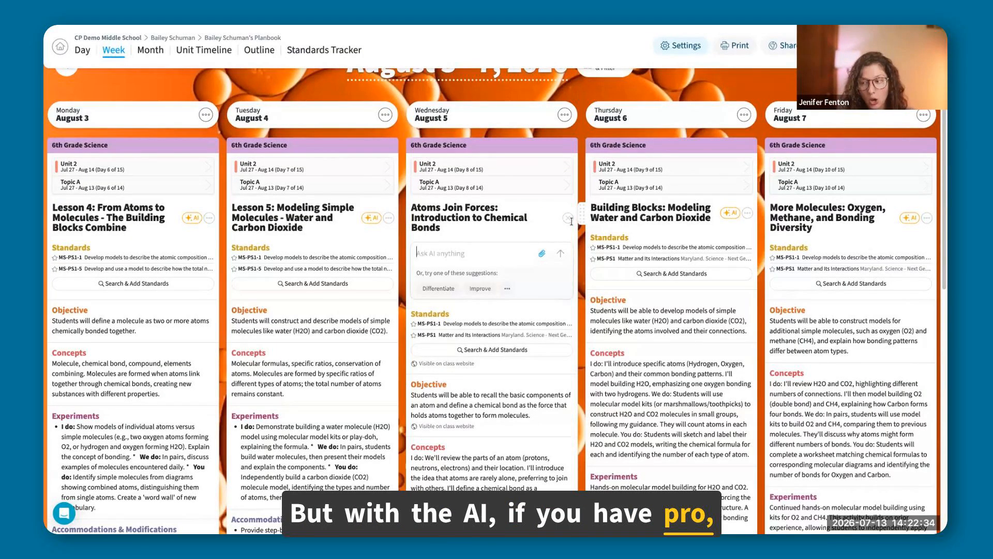